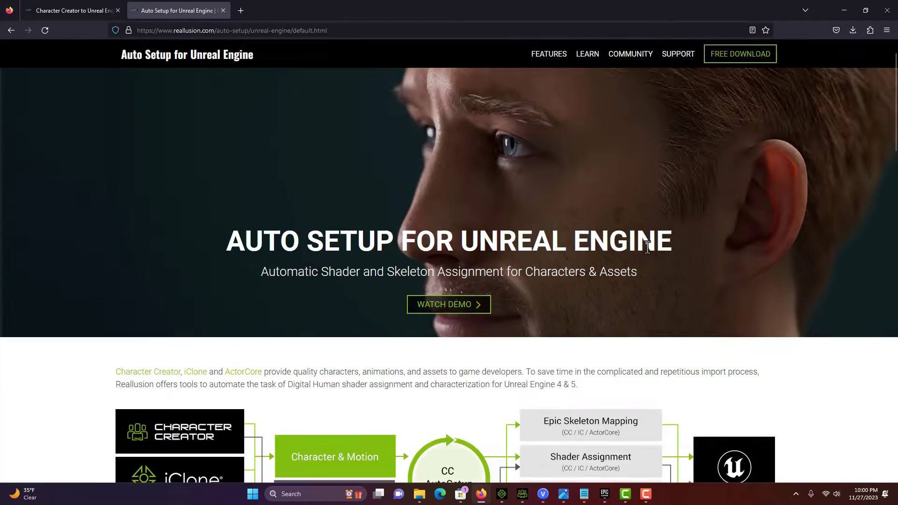
Switch to File Explorer and open C:\Program Files\Reallusion\Shared Plugins.
scroll(540, 274, down, 5)
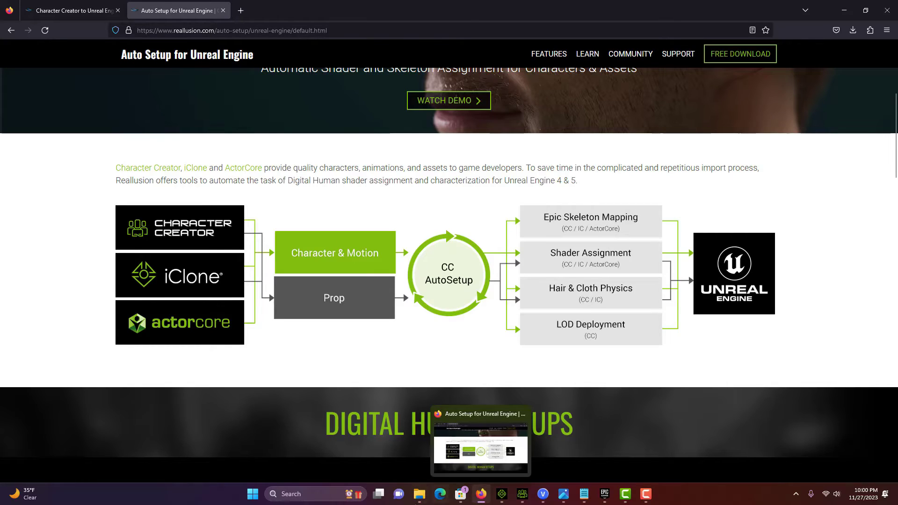
mouse_move(421, 497)
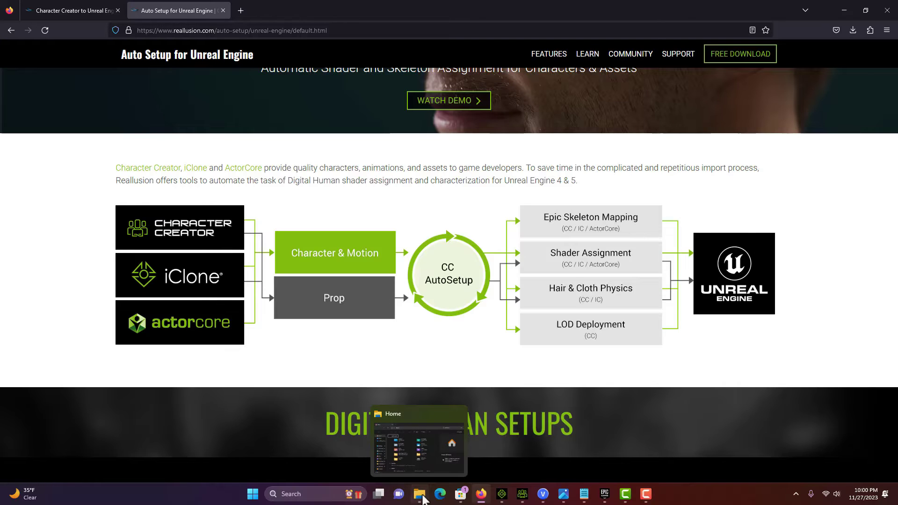
click(422, 499)
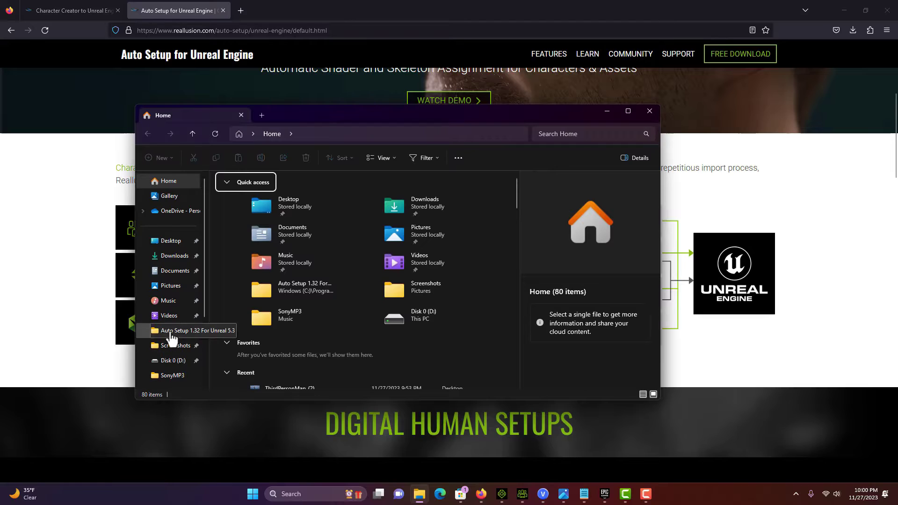
scroll(178, 294, down, 2)
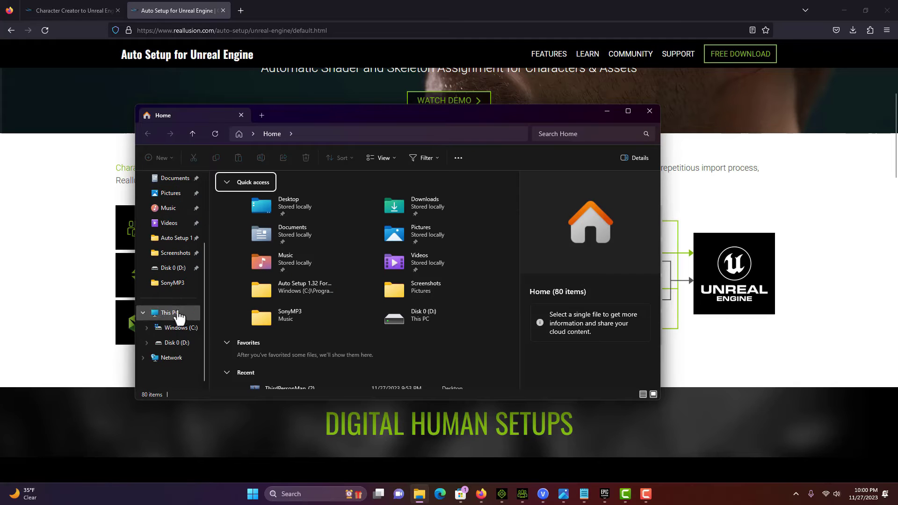
click(178, 327)
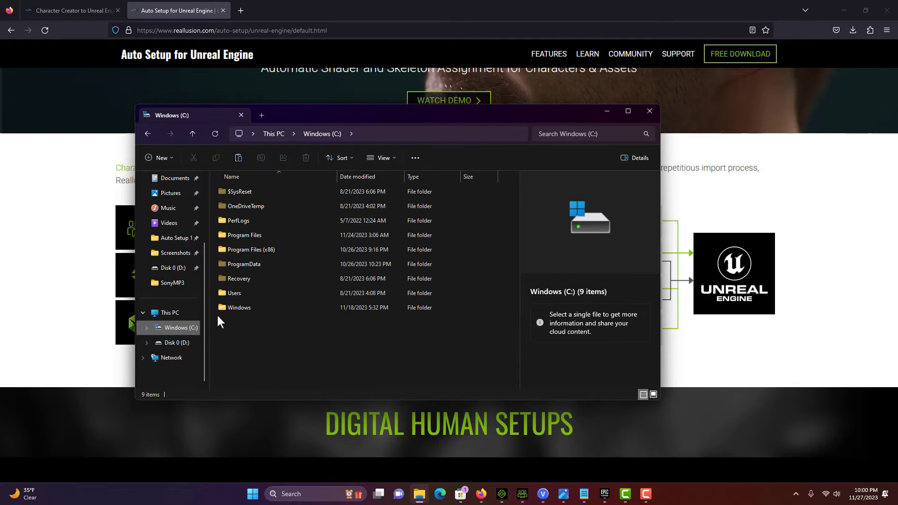
double_click(264, 234)
scroll(264, 234, down, 5)
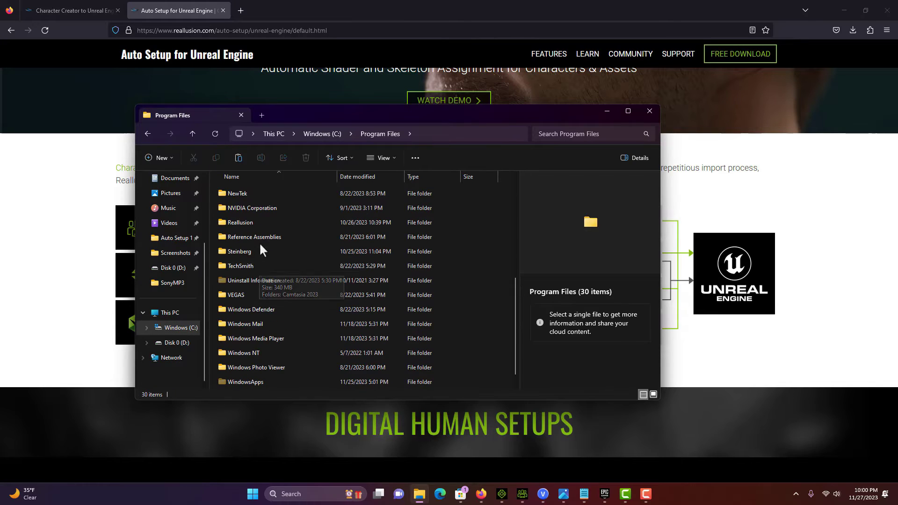
double_click(257, 223)
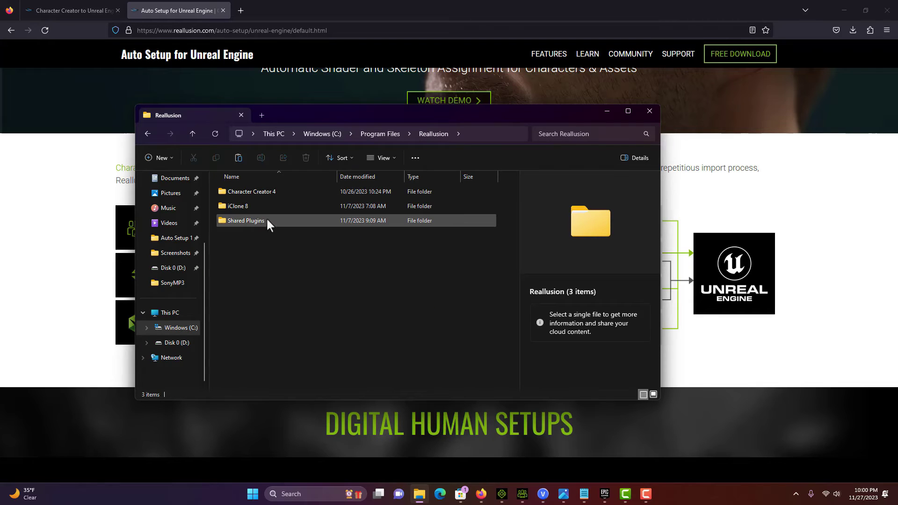
double_click(264, 220)
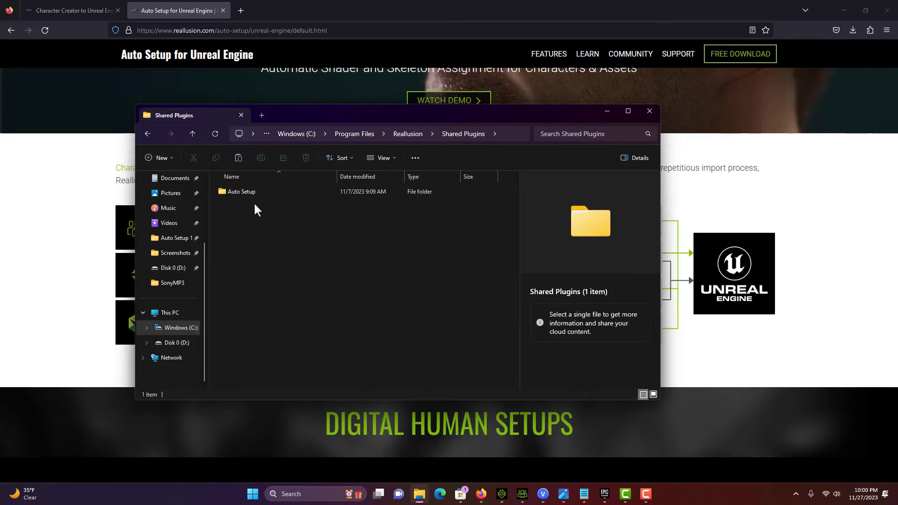
Switch to the Epic Games Launcher, launch Unreal Engine 5.3.2 and create a Third Person game project named MyProject.
click(603, 498)
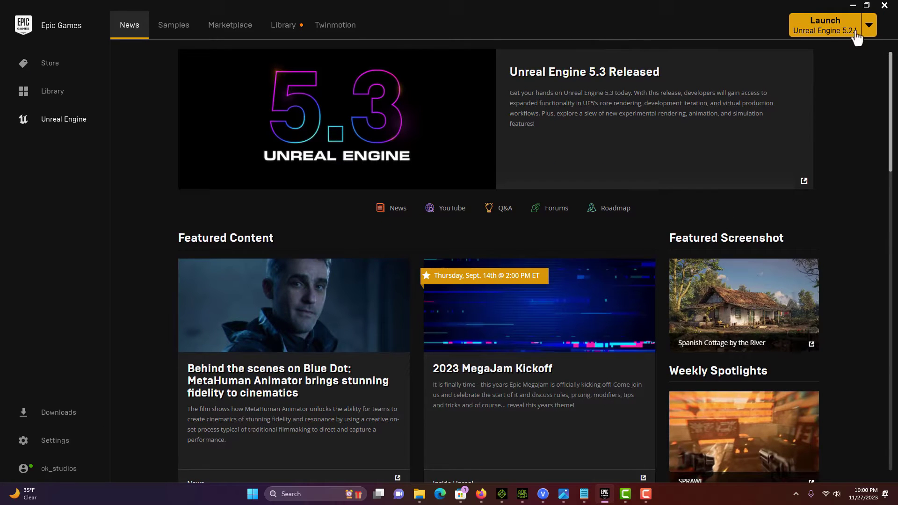
click(284, 26)
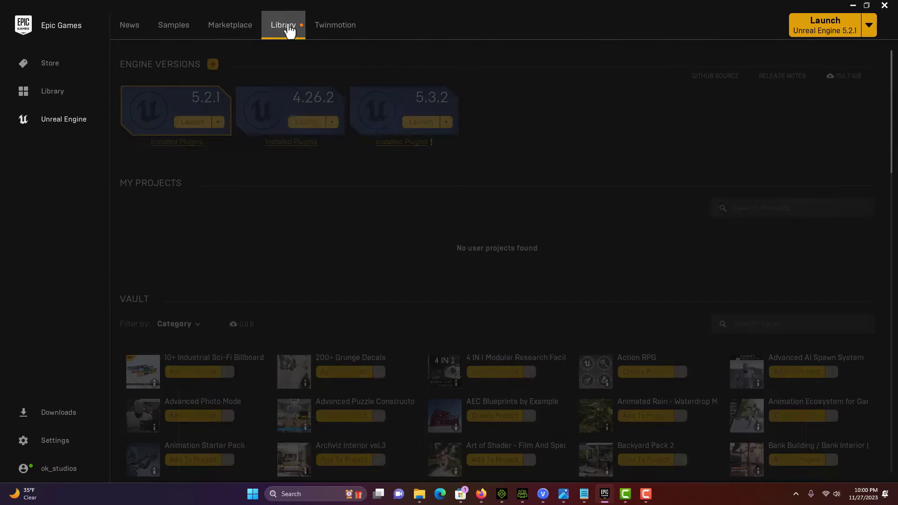
click(429, 124)
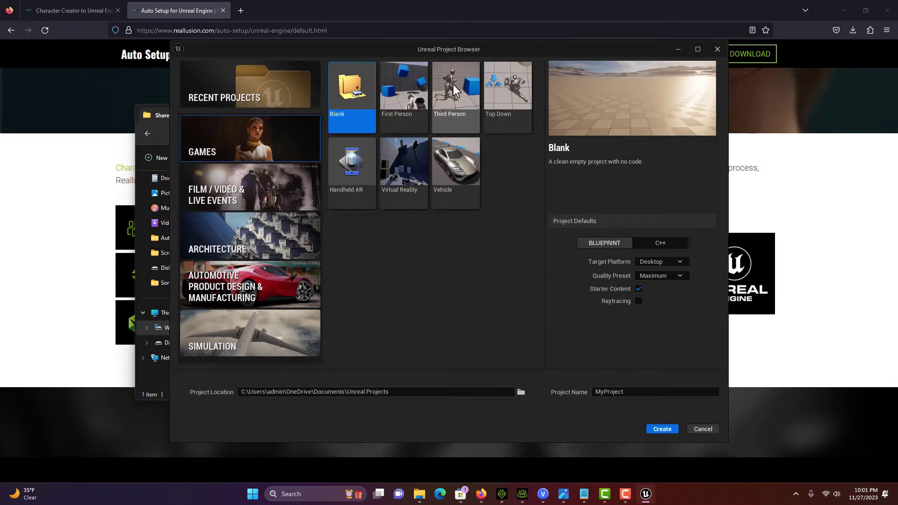
click(455, 91)
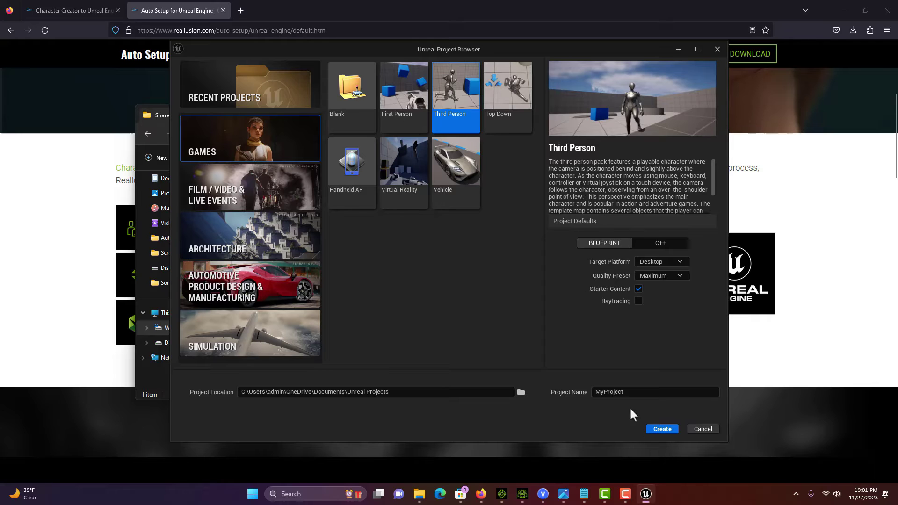
click(661, 429)
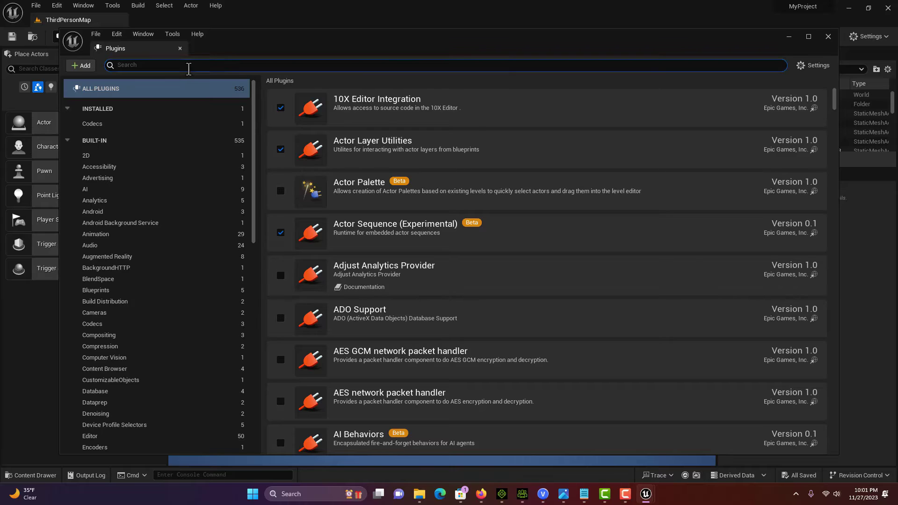
Search the project's plugins for "charac" and close the plugin list.
text(charac)
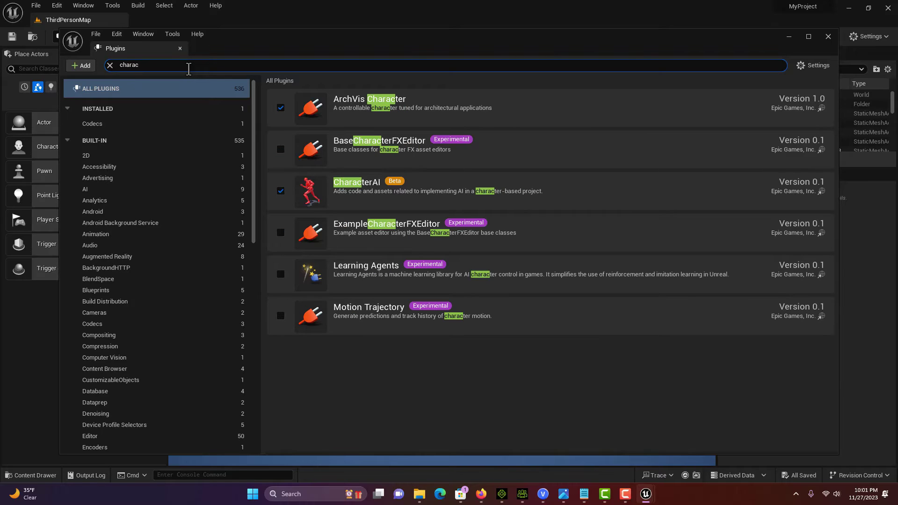
click(828, 37)
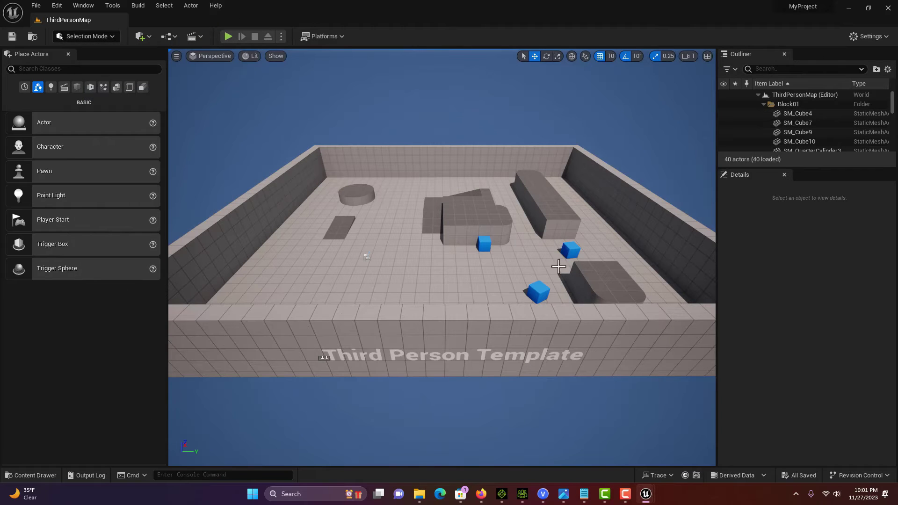
Load a different editor layout and dock the Content Browser below the viewport, showing the project's Content folder.
click(89, 8)
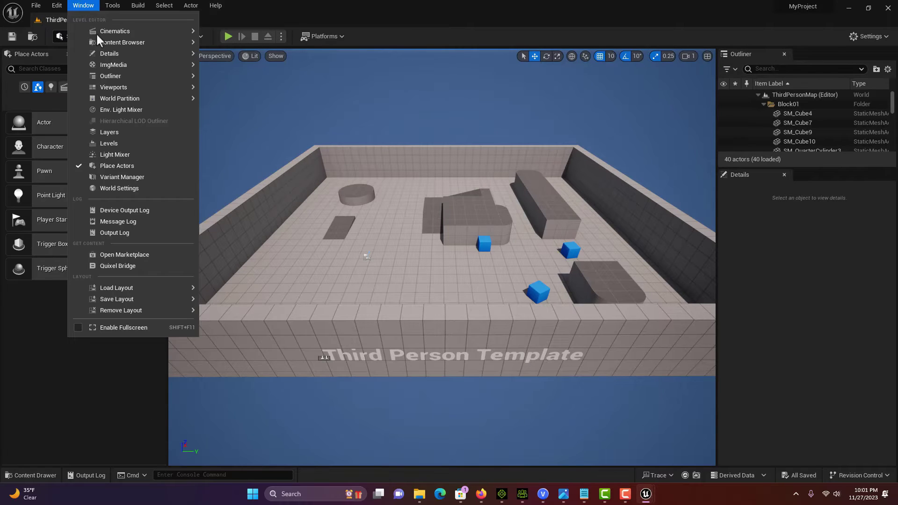
mouse_move(131, 288)
click(239, 302)
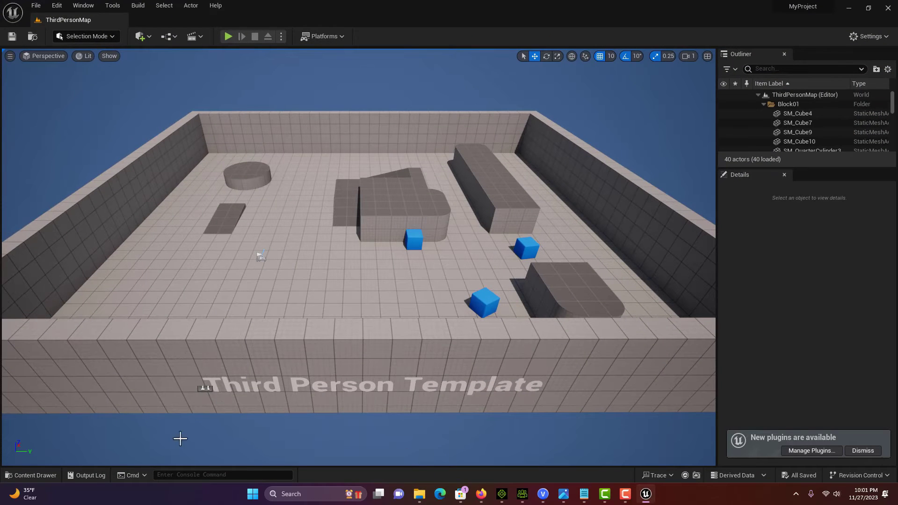
click(31, 475)
click(809, 312)
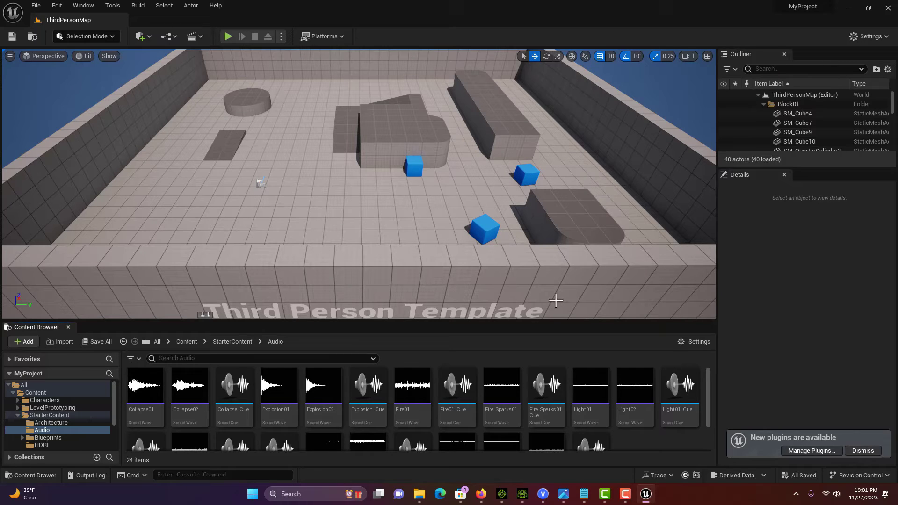
click(42, 392)
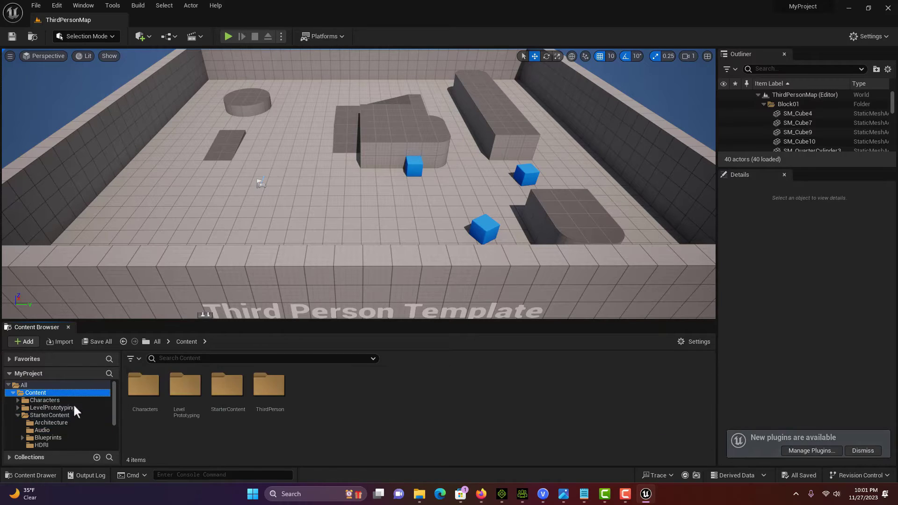
Switch to File Explorer and copy the Plugins folder from Auto Setup\Unreal\Auto Setup 1.32 For Unreal 5.3.
click(421, 495)
click(234, 193)
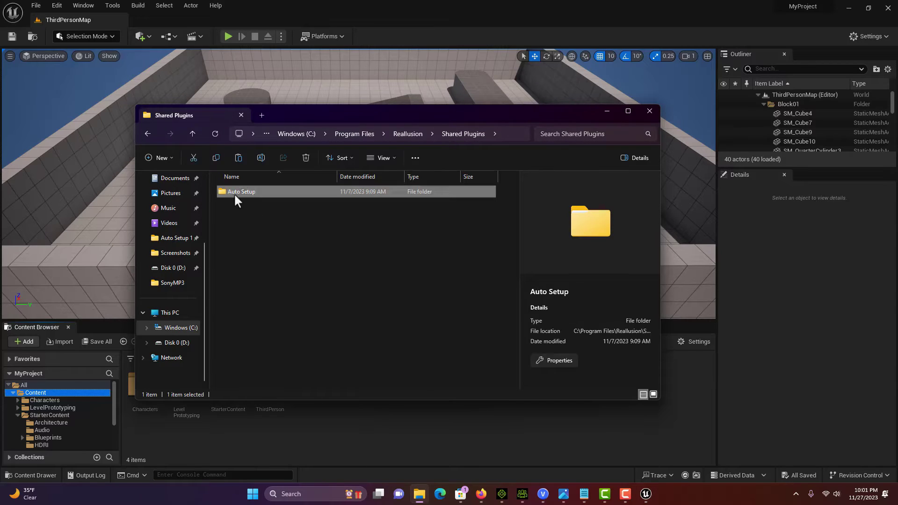
double_click(234, 192)
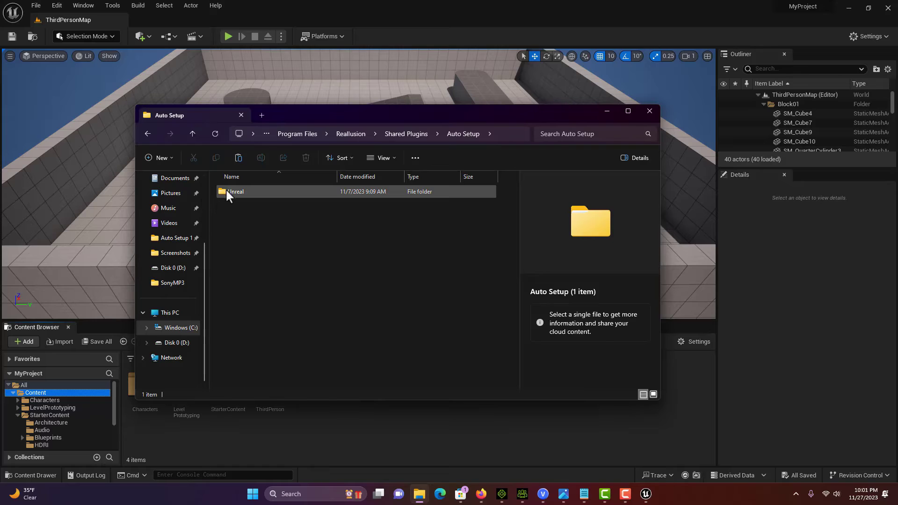
double_click(233, 191)
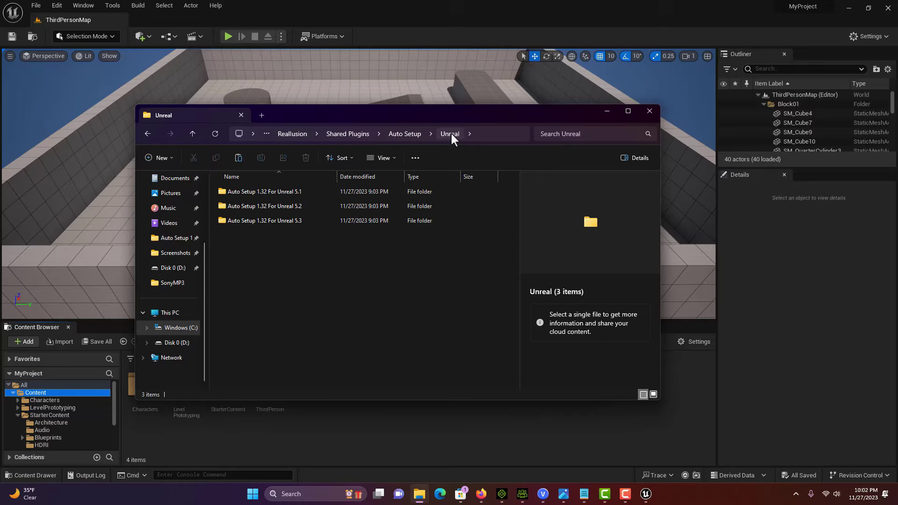
double_click(268, 220)
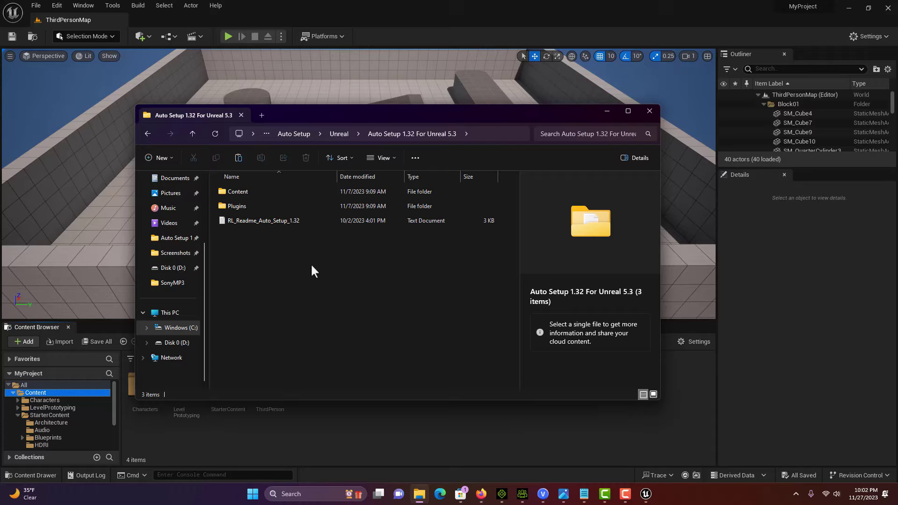
click(234, 206)
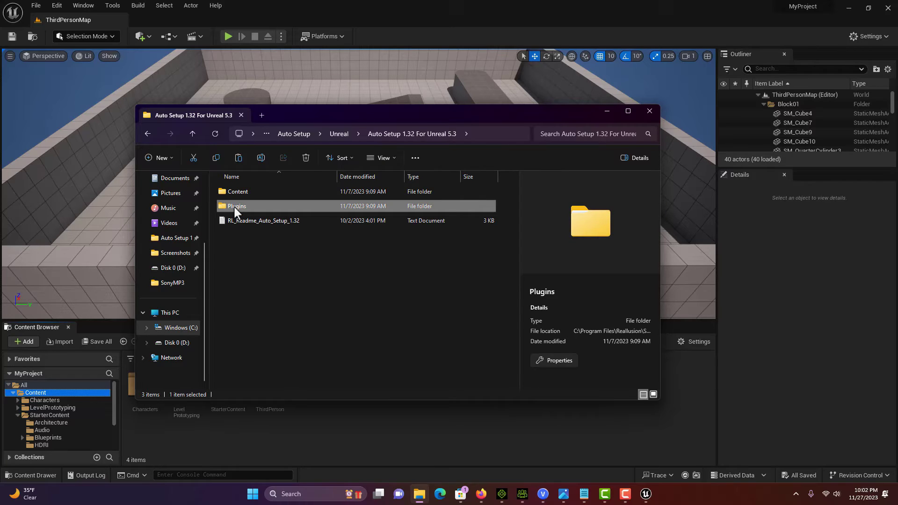
right_click(234, 207)
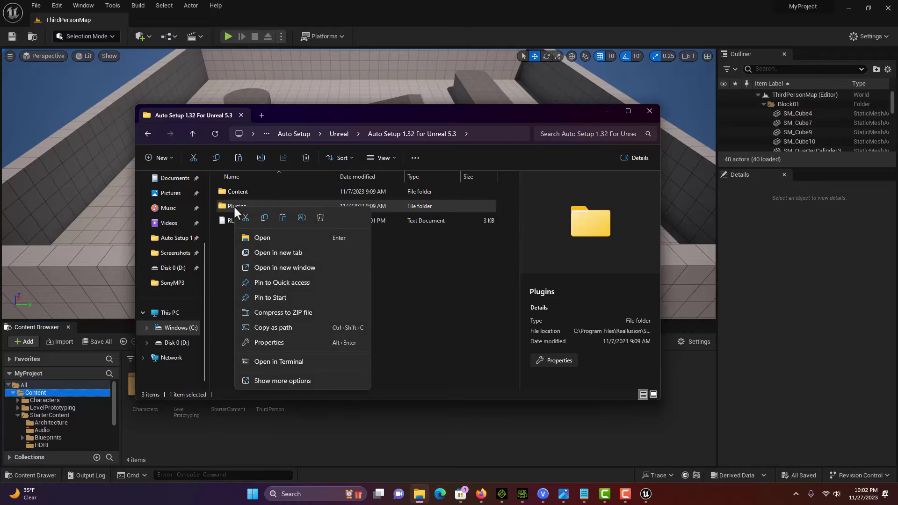
click(265, 218)
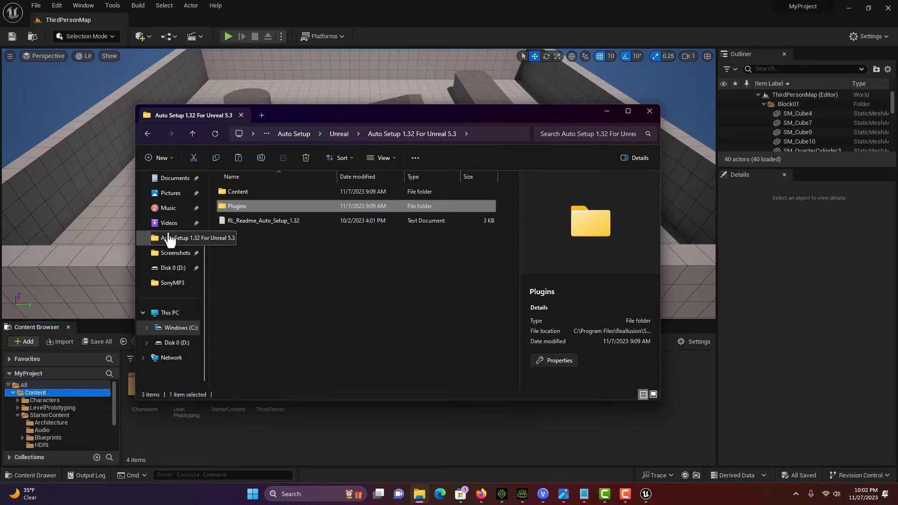
Paste the copied Plugins folder into Documents\Unreal Projects\MyProject and check its contents.
click(176, 180)
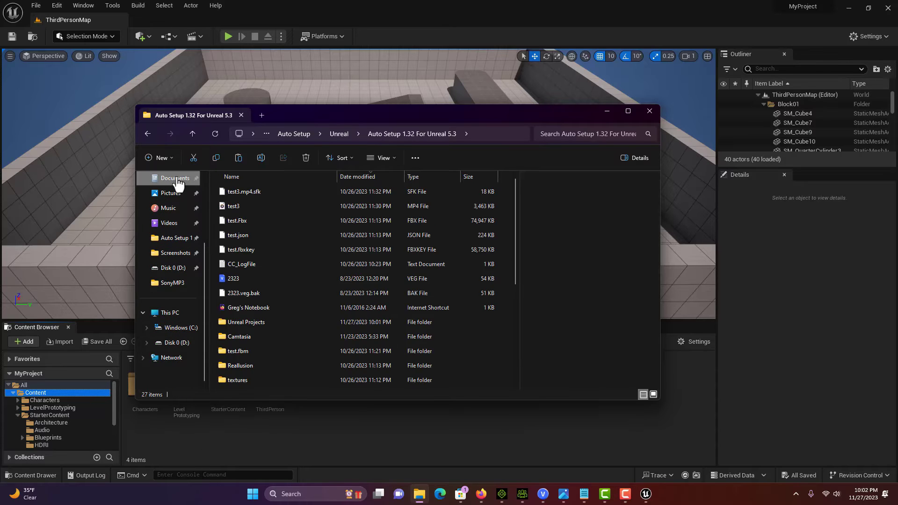
double_click(254, 321)
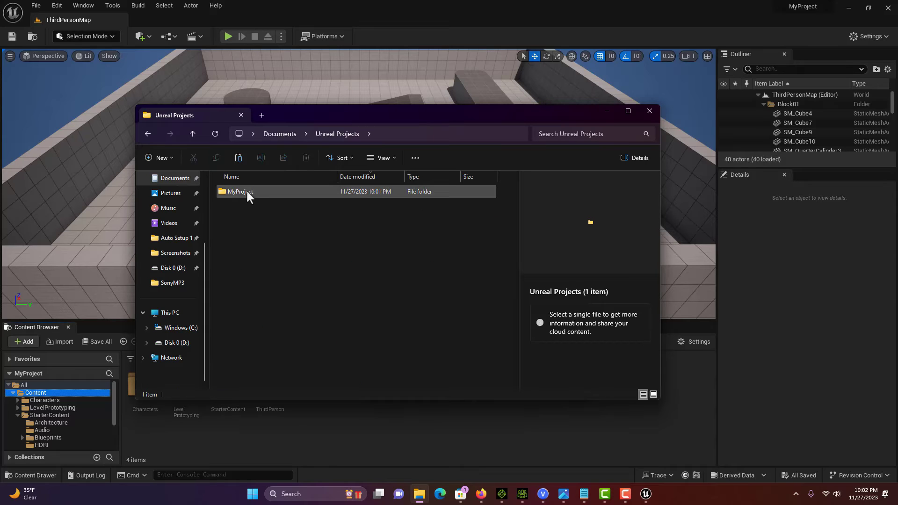
double_click(247, 191)
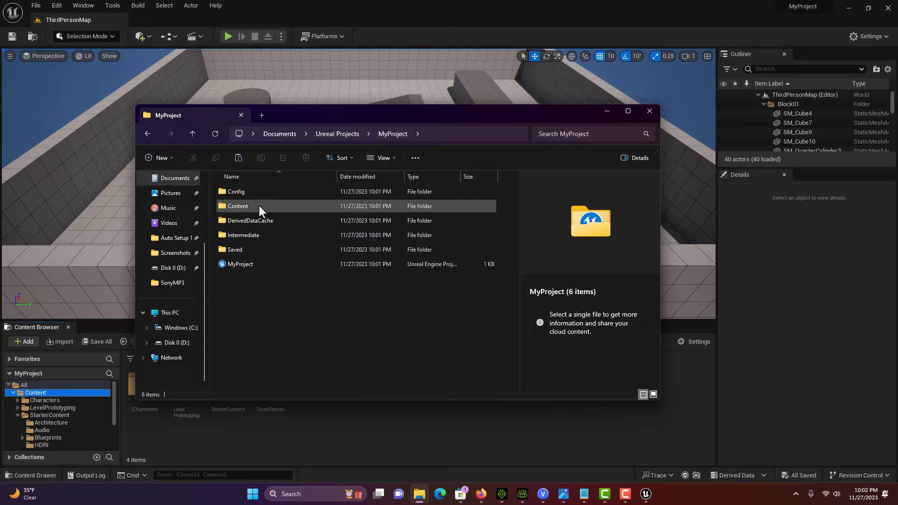
right_click(262, 300)
click(267, 302)
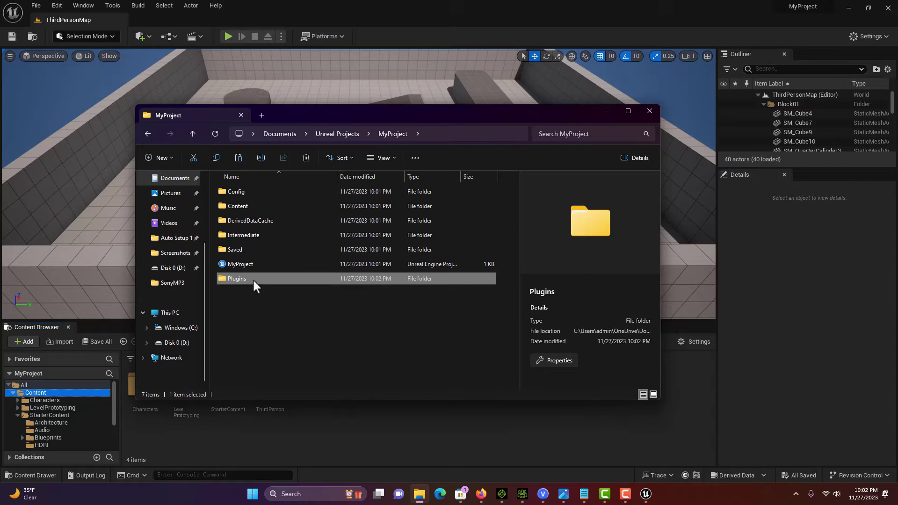
double_click(253, 279)
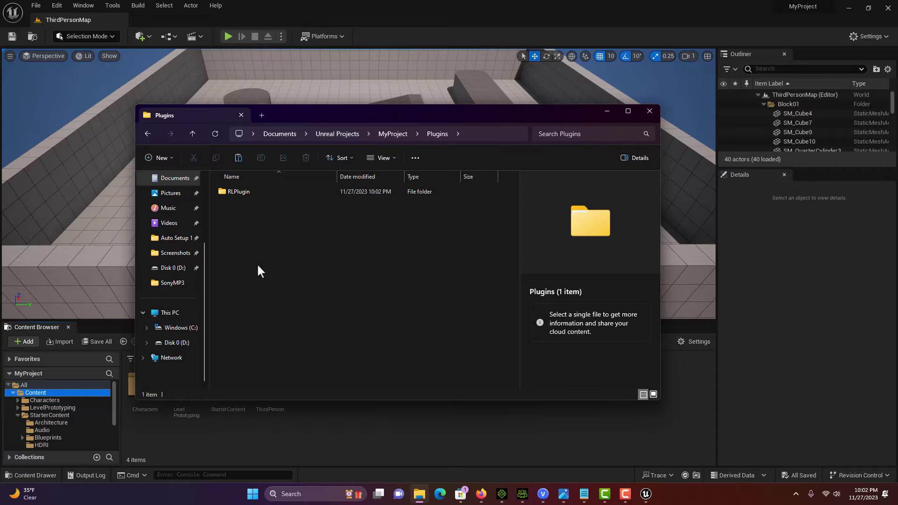
click(149, 133)
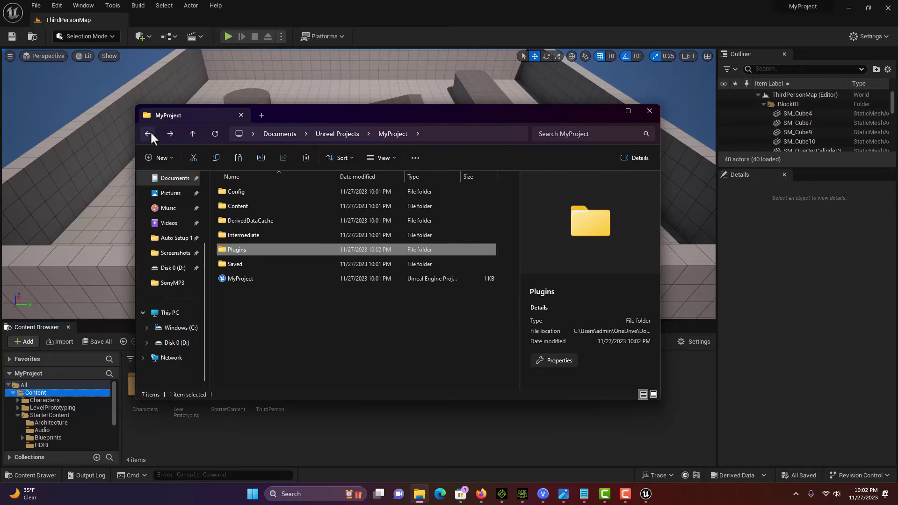
Open the Auto Setup 1.32 For Unreal 5.3 folder under Program Files\Reallusion\Shared Plugins\Auto Setup\Unreal on the C: drive.
click(178, 327)
double_click(246, 234)
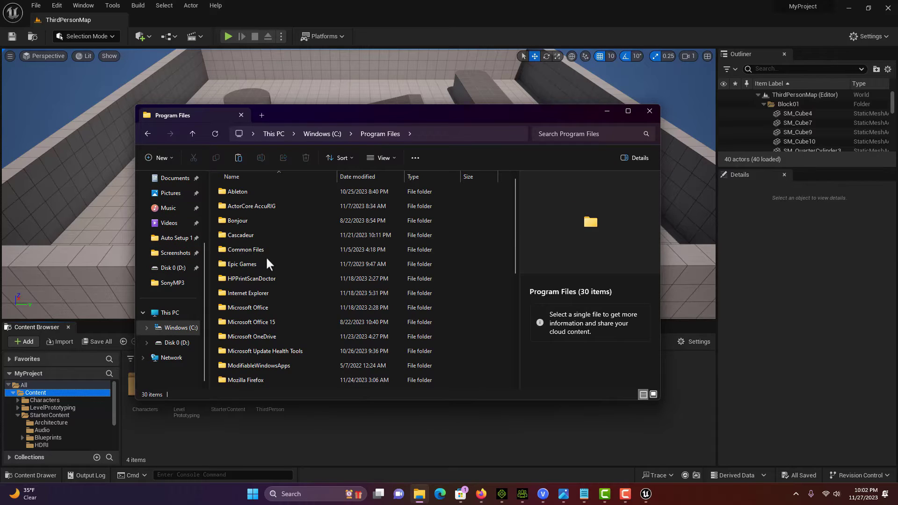
scroll(266, 256, down, 3)
double_click(235, 310)
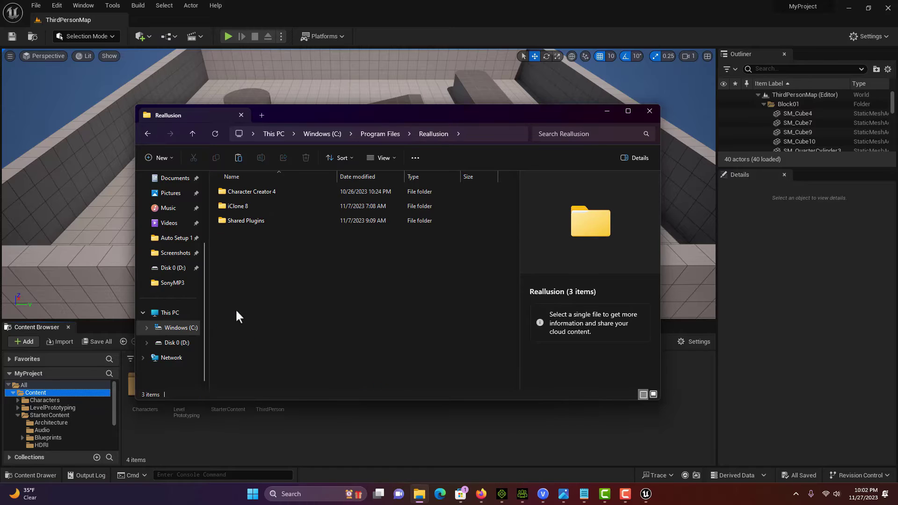
double_click(241, 220)
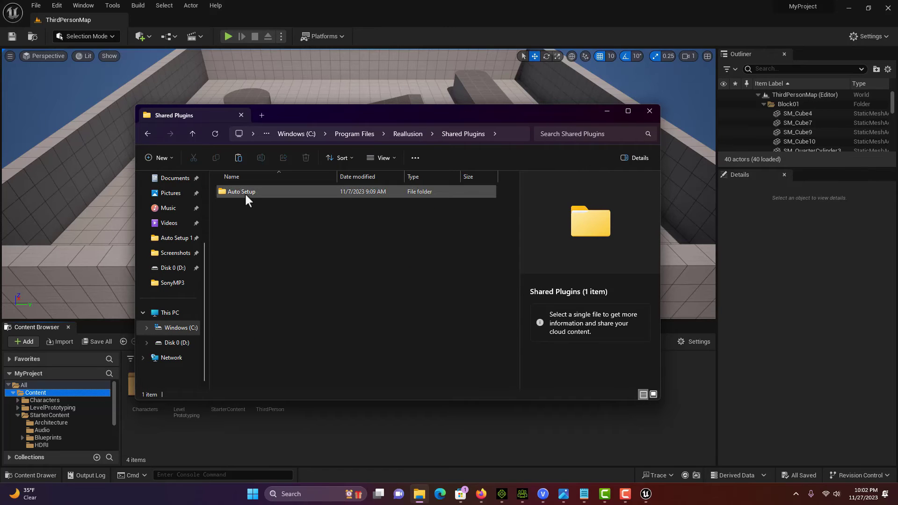
double_click(245, 192)
double_click(245, 192)
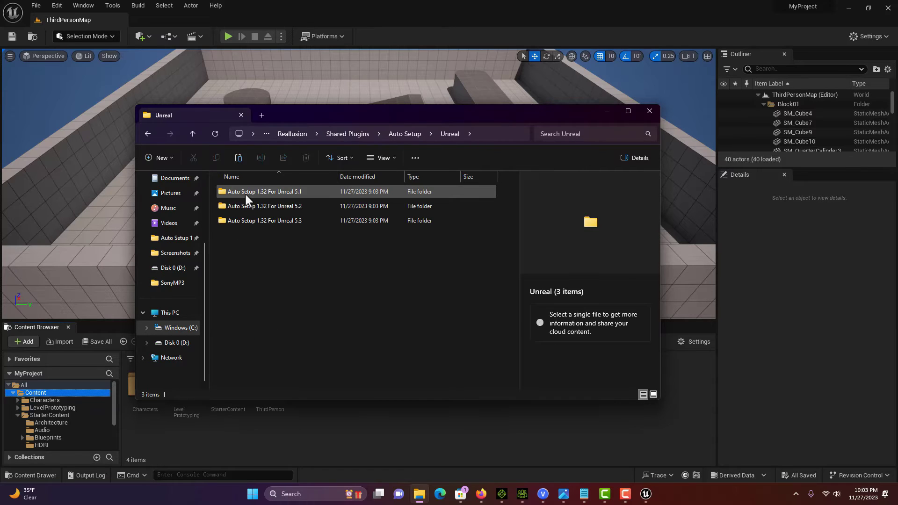
double_click(273, 231)
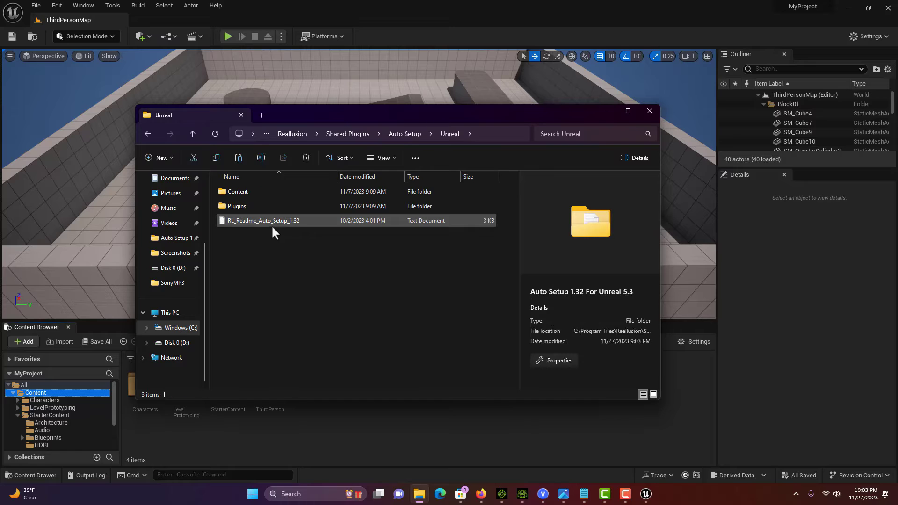
Copy the CC_Shaders folder from the Content folder of Auto Setup 1.32 For Unreal 5.3.
double_click(234, 192)
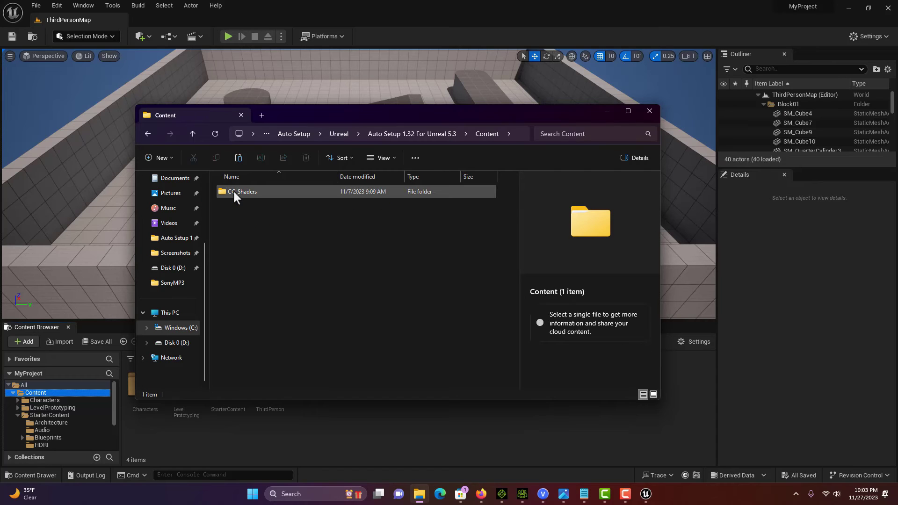
click(234, 192)
right_click(234, 192)
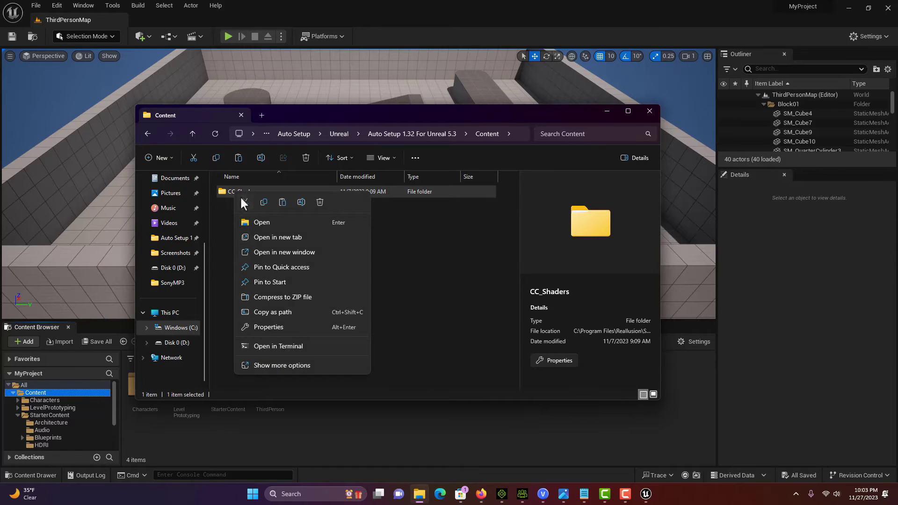
click(261, 202)
Paste the copied CC_Shaders folder into Documents\Unreal Projects\MyProject\Content.
scroll(172, 260, up, 3)
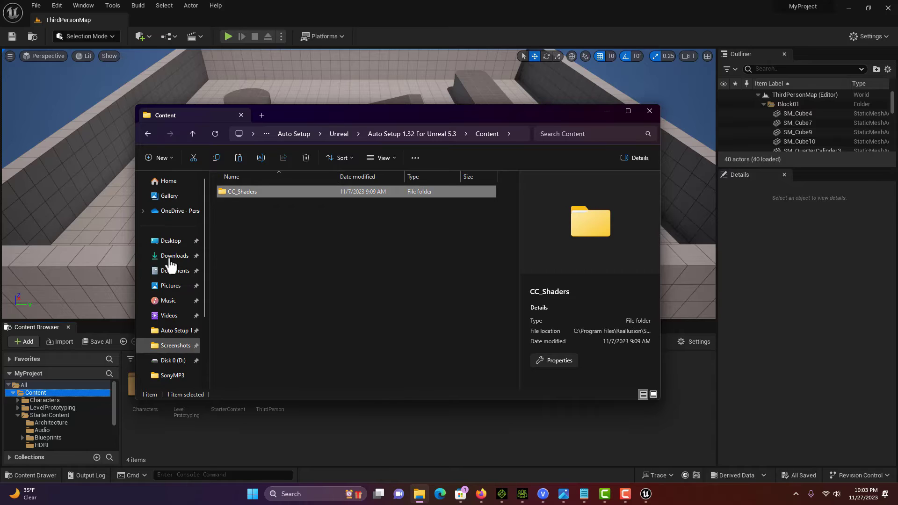
click(183, 272)
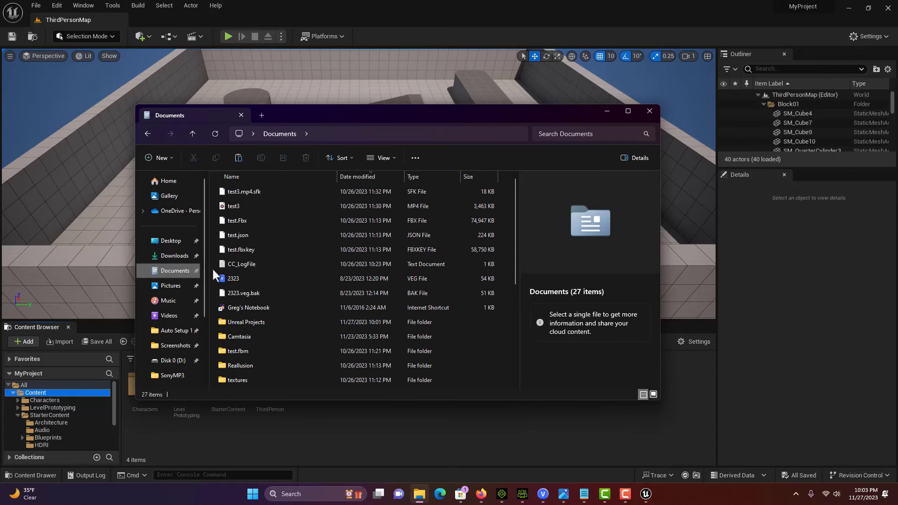
double_click(241, 321)
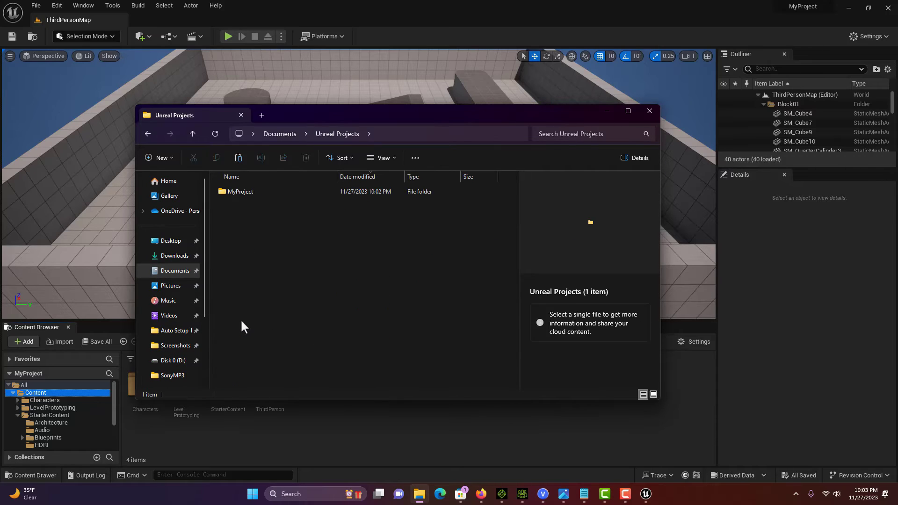
double_click(251, 189)
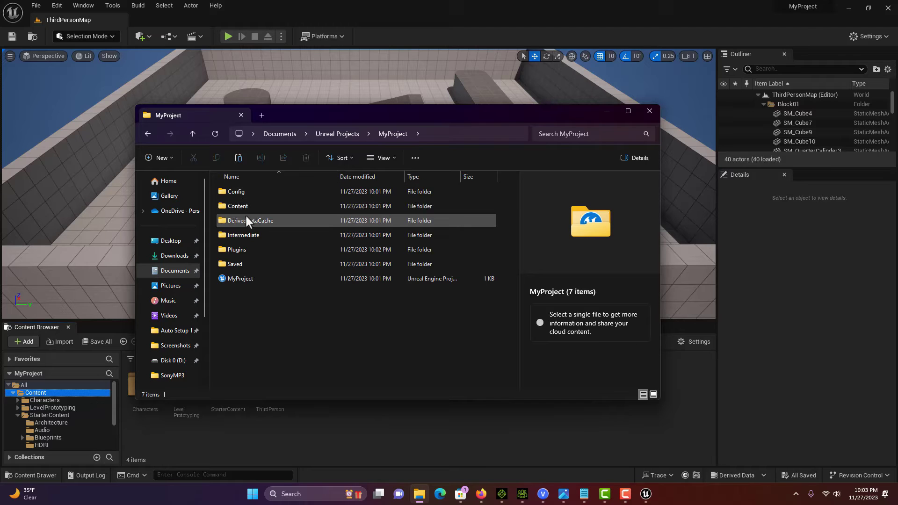
double_click(249, 207)
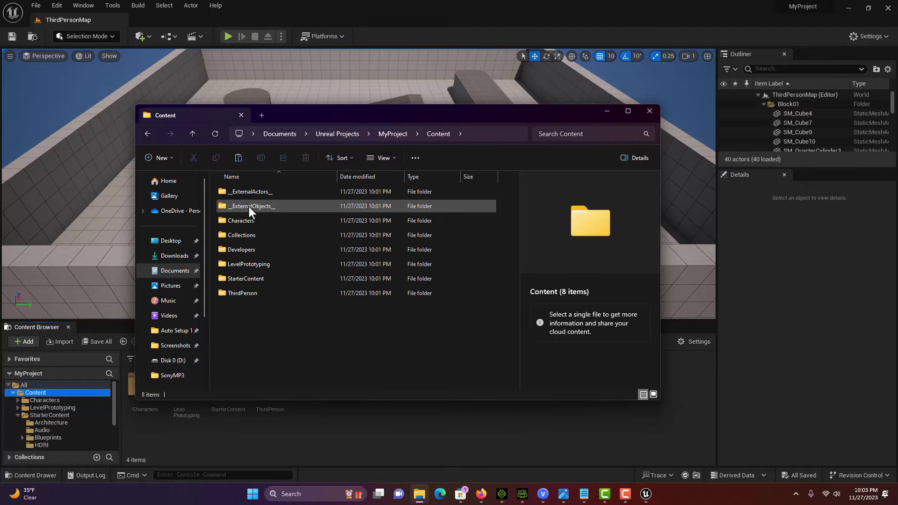
right_click(274, 333)
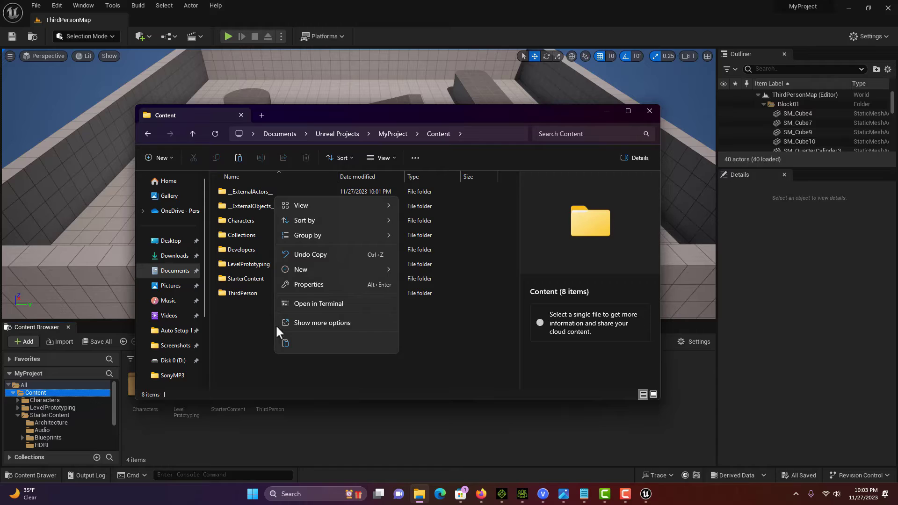
click(286, 343)
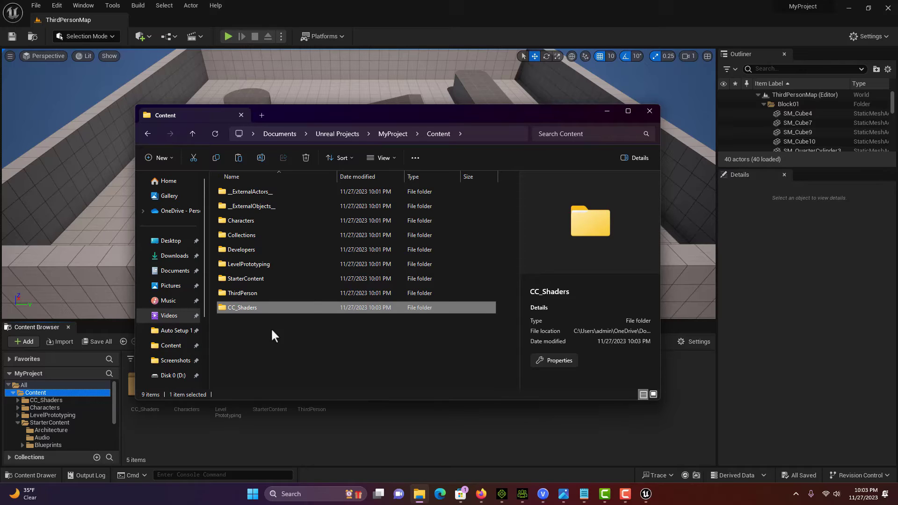
Close the File Explorer window and exit the Unreal Editor.
click(649, 111)
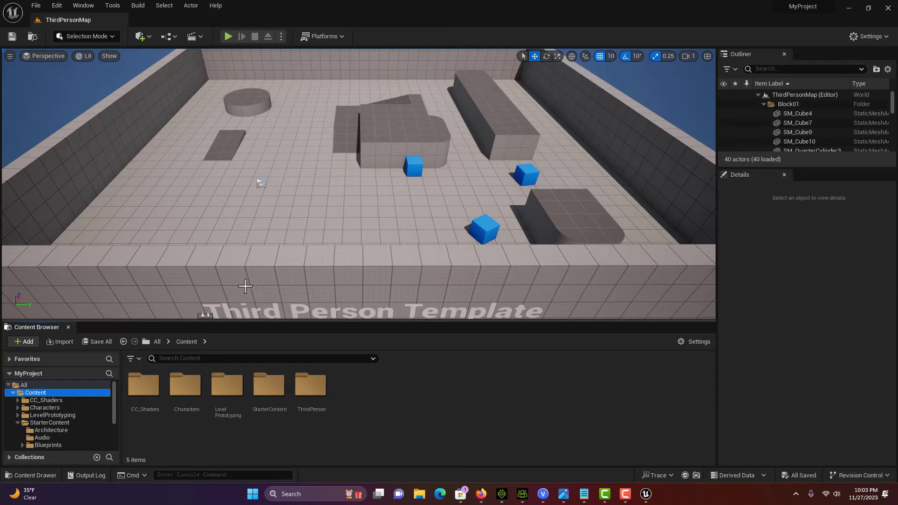
click(35, 6)
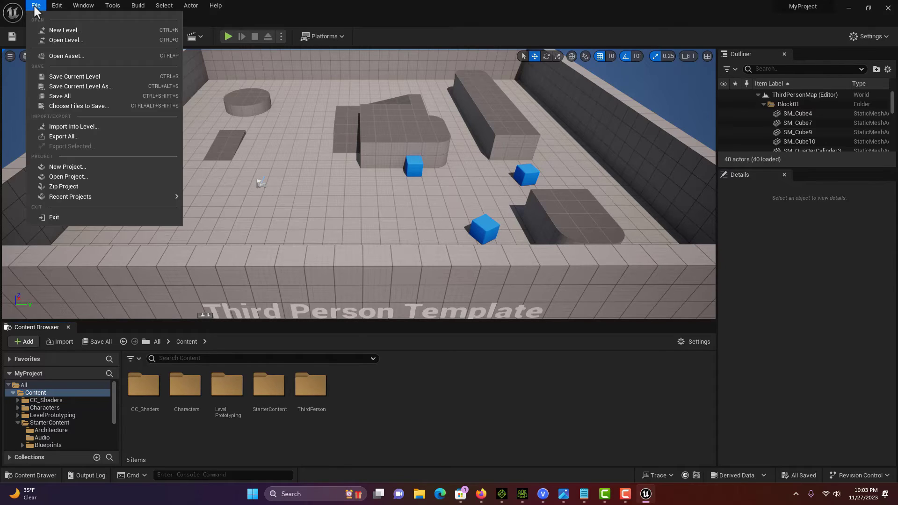
click(64, 217)
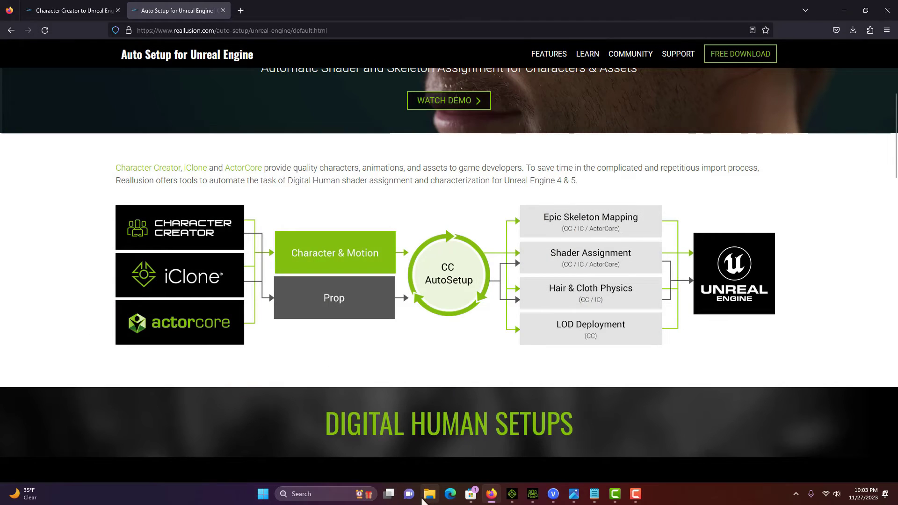
Switch to File Explorer and relaunch the MyProject Unreal project file from Documents\Unreal Projects\MyProject.
click(430, 495)
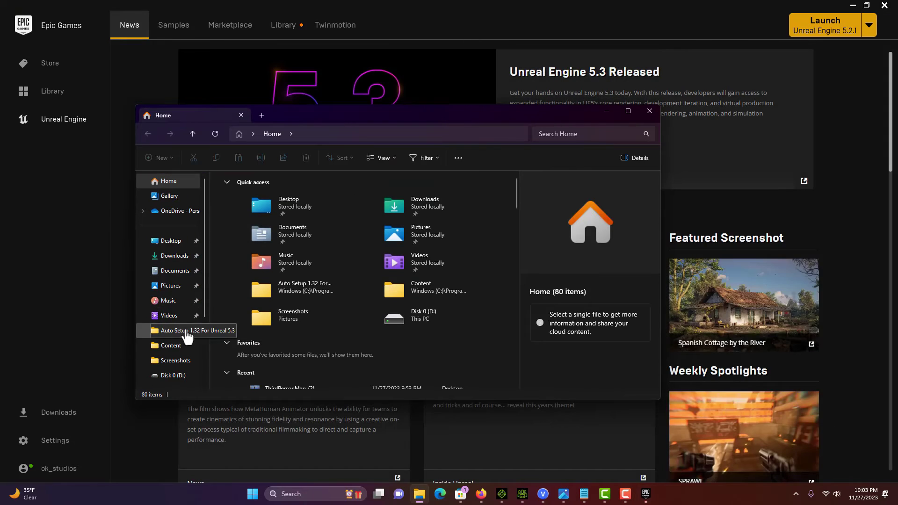
scroll(180, 349, down, 3)
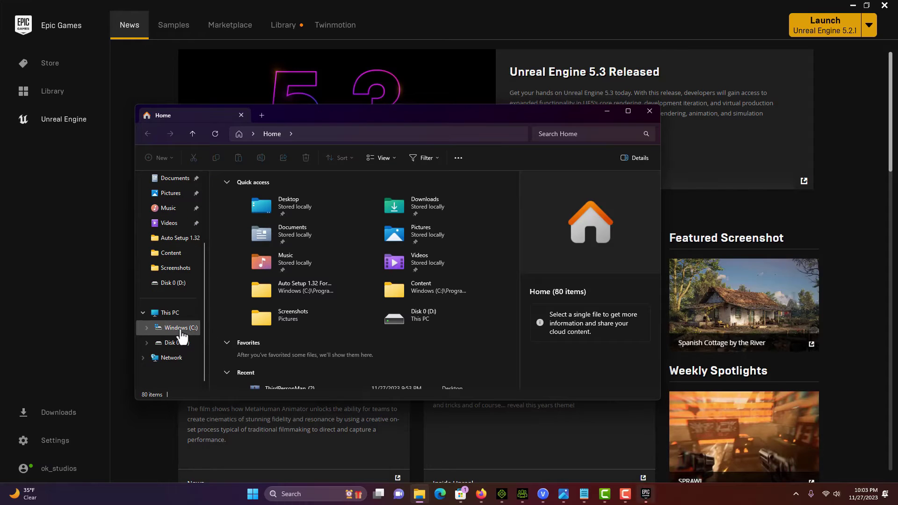
scroll(188, 273, up, 3)
click(178, 271)
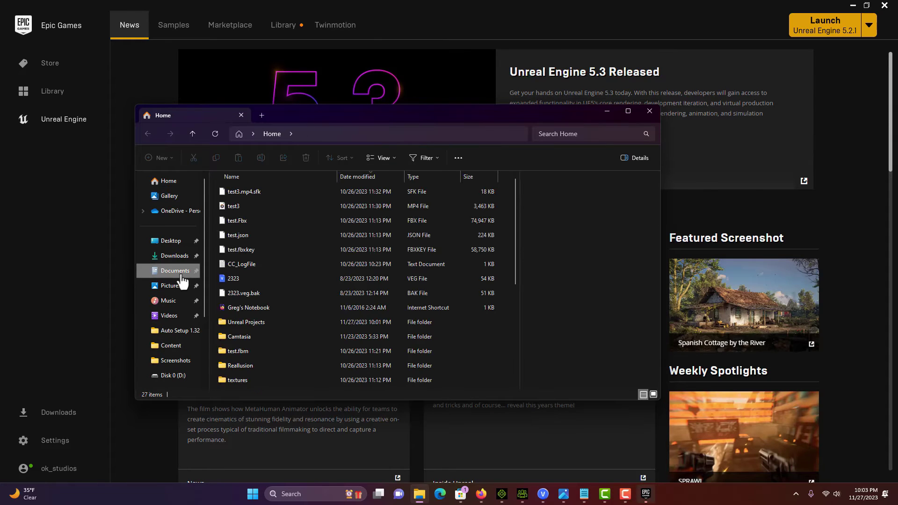
double_click(247, 323)
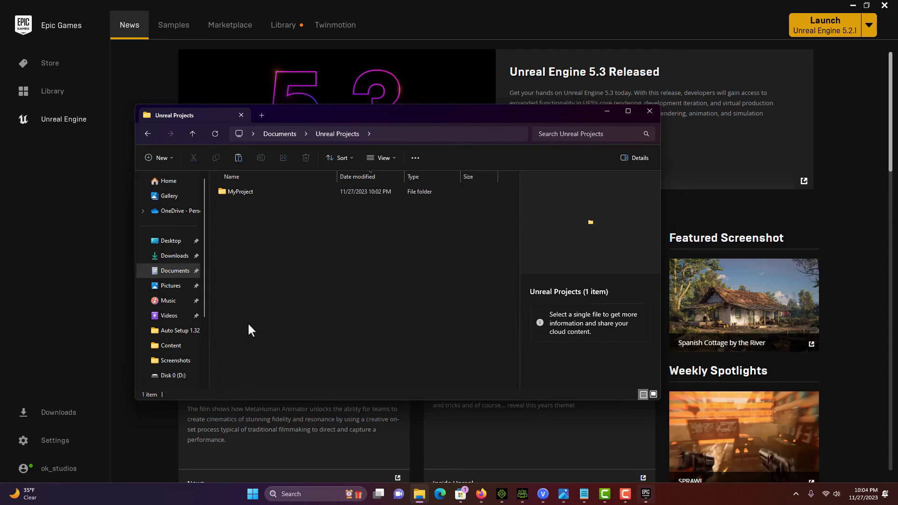
double_click(248, 192)
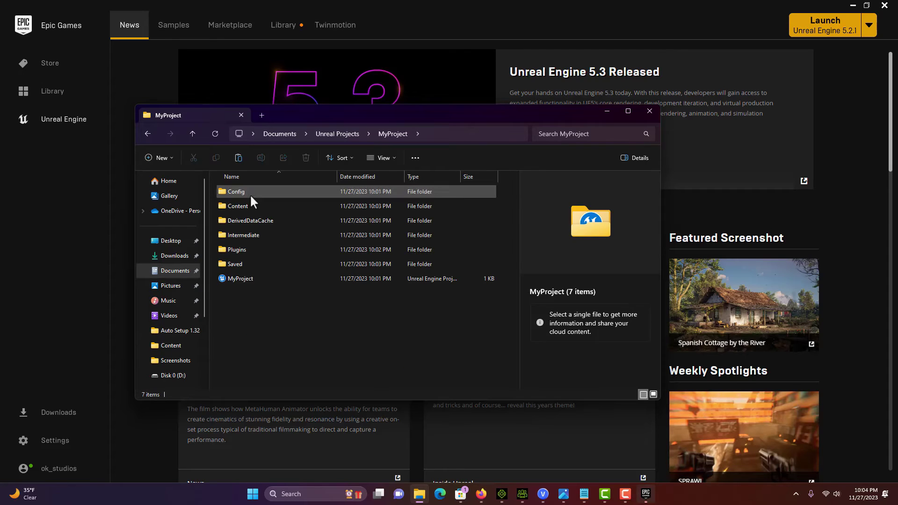
click(238, 279)
double_click(239, 279)
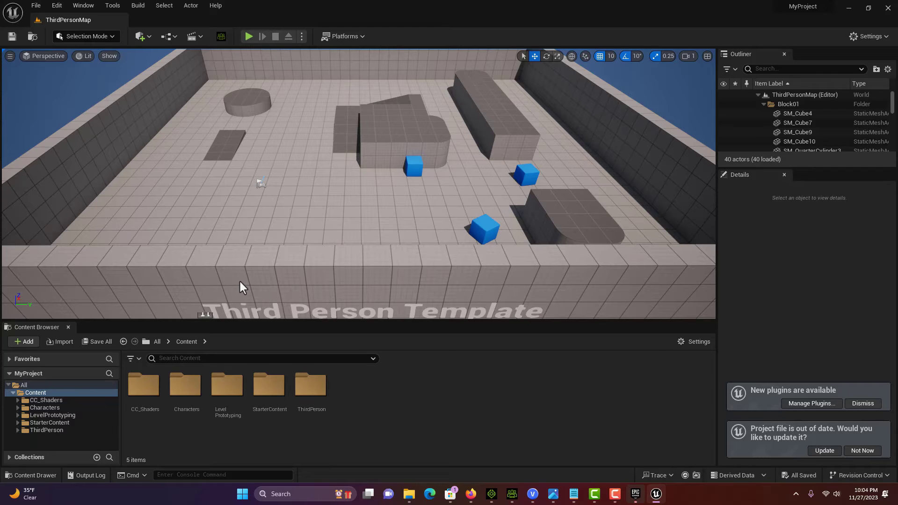
Search the project's plugins for "char" to check for Character Creator & iClone Auto Setup, and put the plugin list away.
click(63, 5)
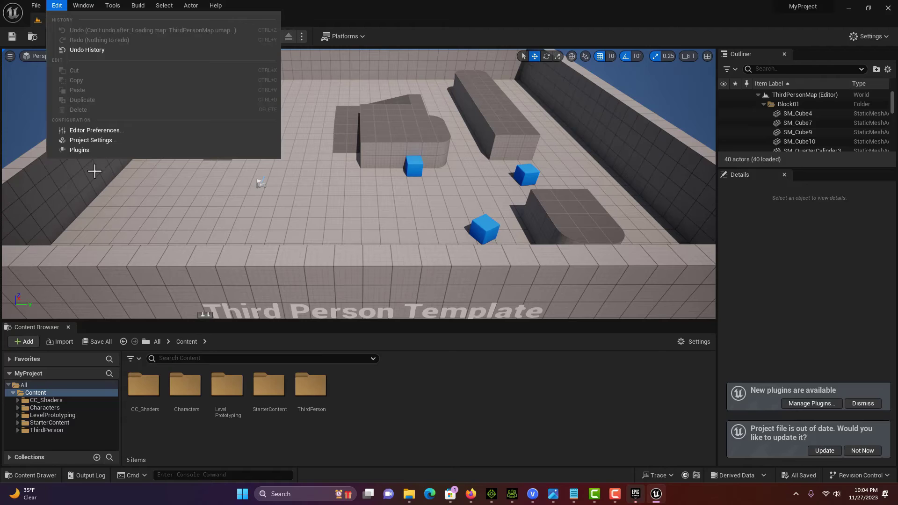
click(96, 151)
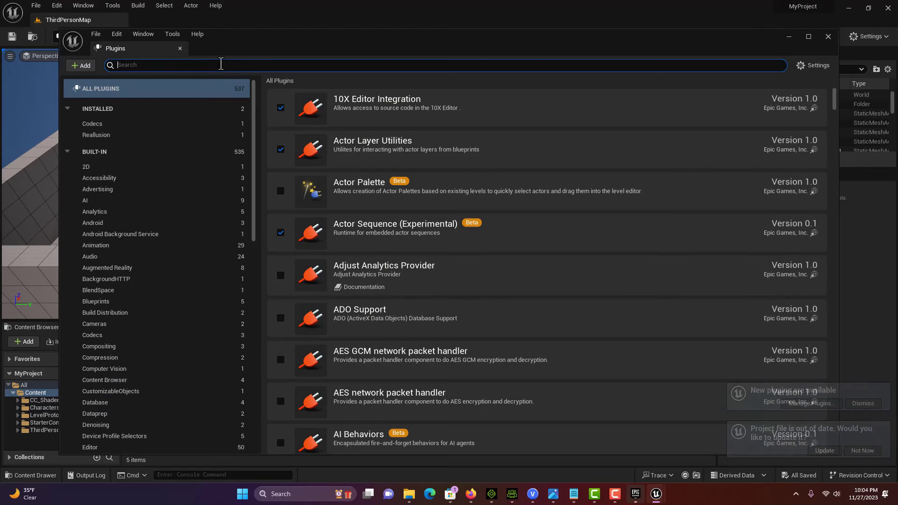
text(char)
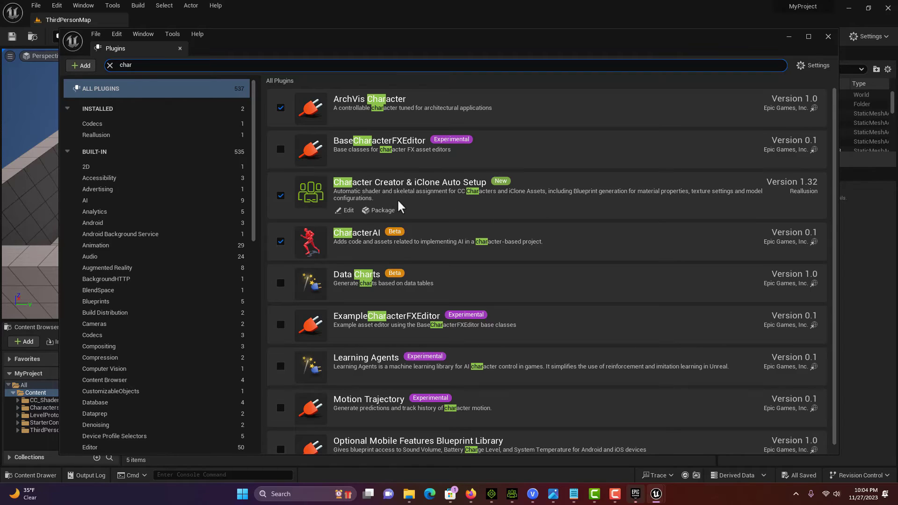
click(789, 37)
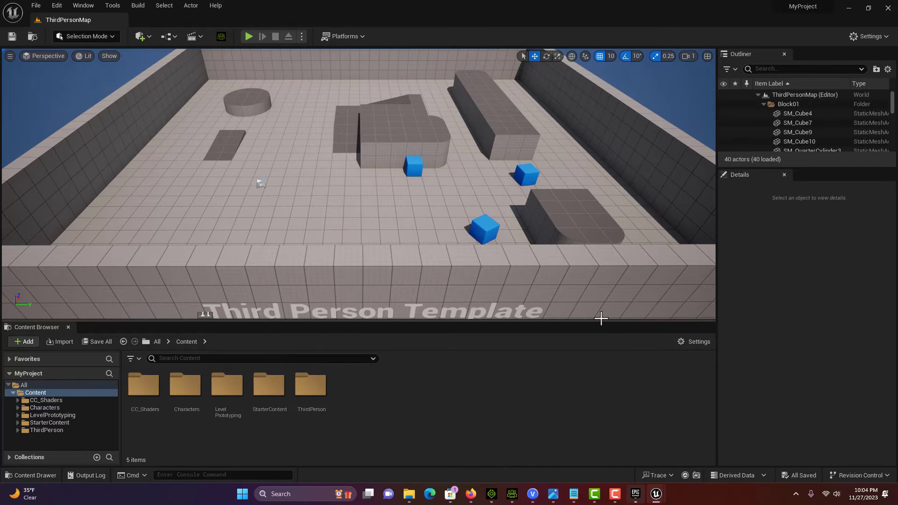
Switch to Character Creator 4 and choose a workspace layout.
click(512, 499)
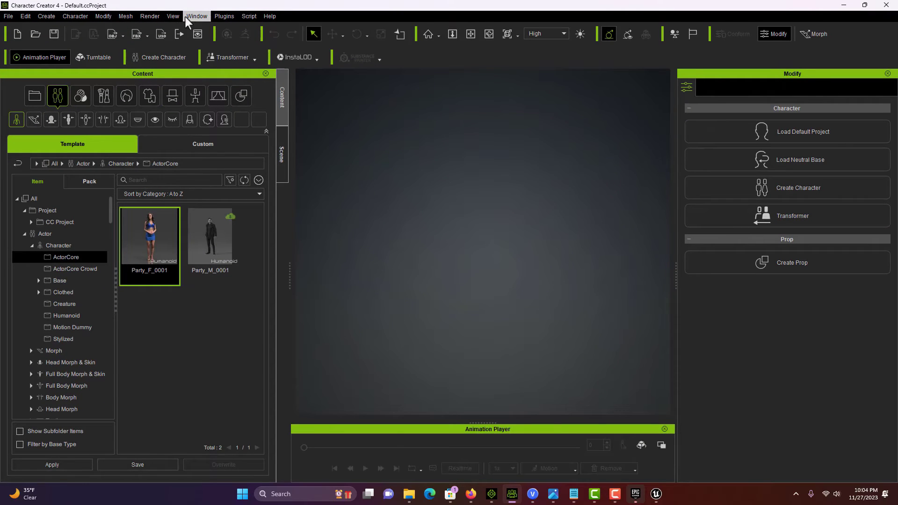
click(201, 17)
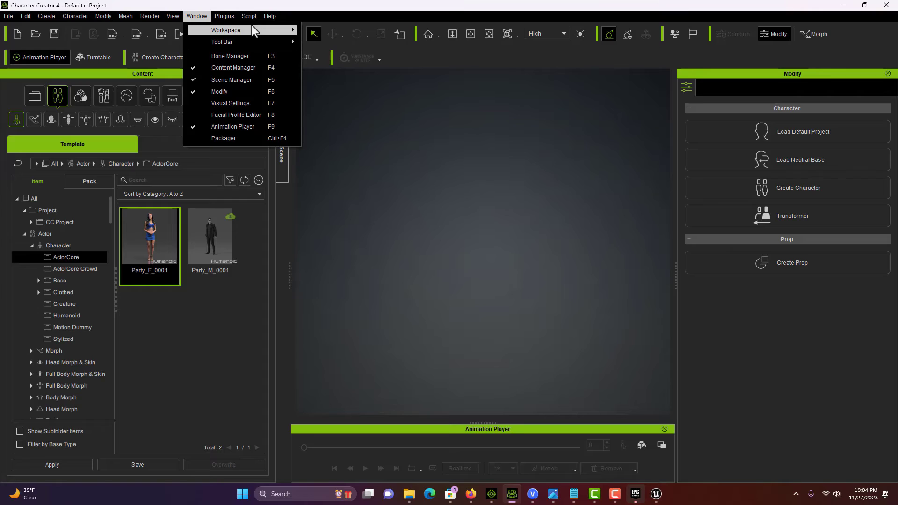
mouse_move(252, 29)
click(360, 30)
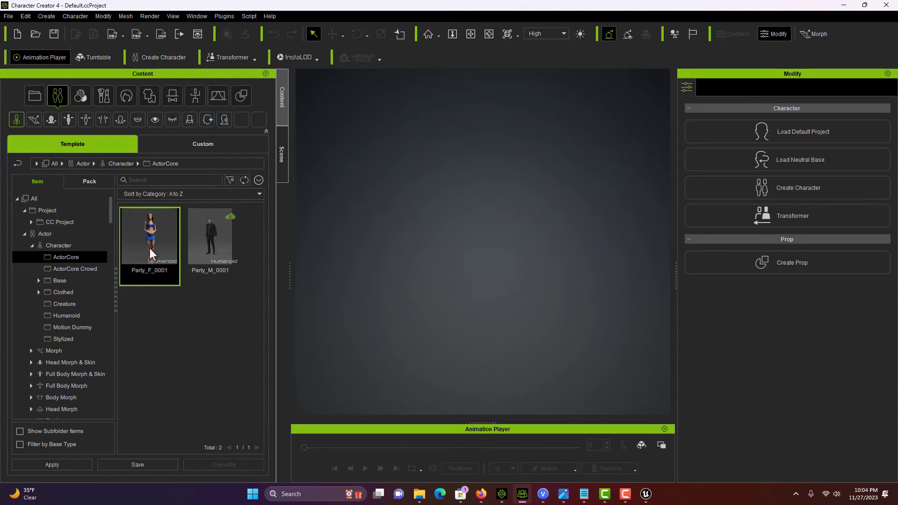
Load the ActorCore character Party_F_0001 into the viewport, then play and pause its Idle03_M motion.
drag(153, 237, 470, 302)
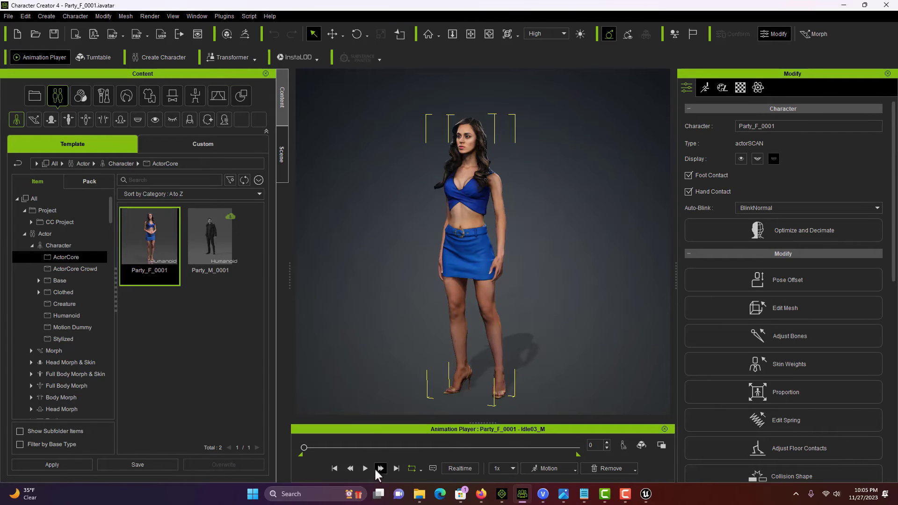
click(361, 469)
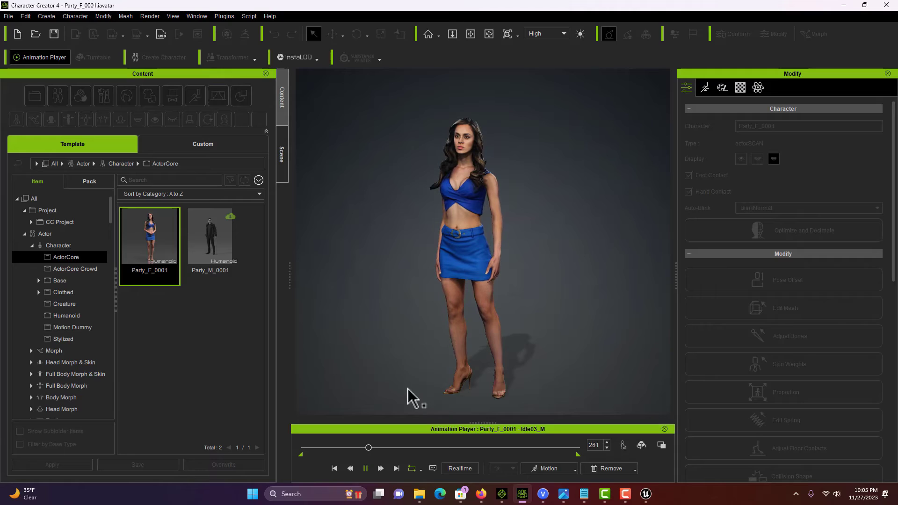
click(365, 469)
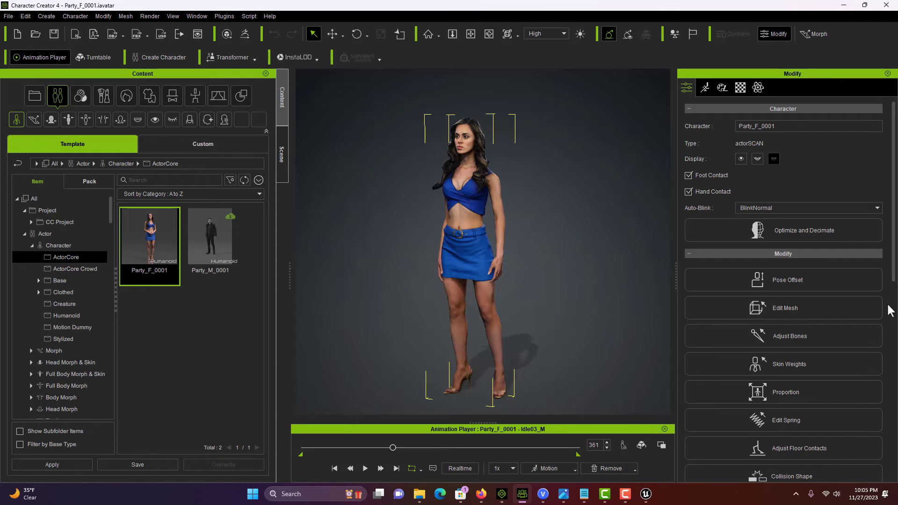
Examine the modification options available for Party_F_0001, down to the Transform, Smooth Mesh and Animation Tags sections.
scroll(812, 267, down, 3)
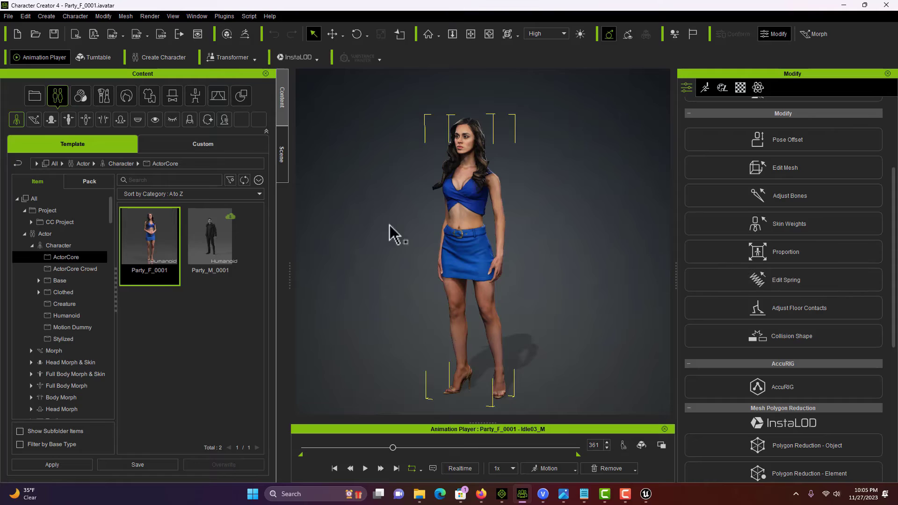
scroll(747, 285, down, 3)
scroll(742, 283, down, 2)
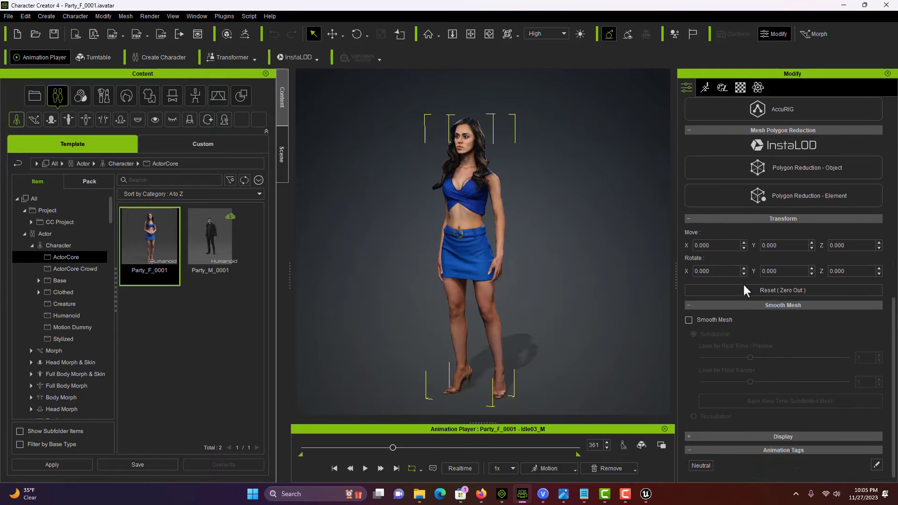
Turn on Smooth Mesh for Party_F_0001 and compare its Subdivision and Tessellation methods, ending on Tessellation.
click(689, 321)
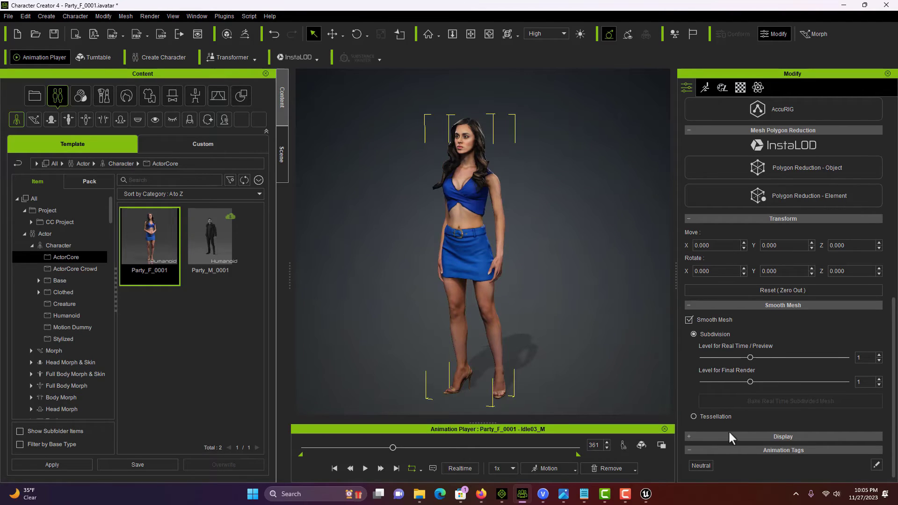
click(693, 415)
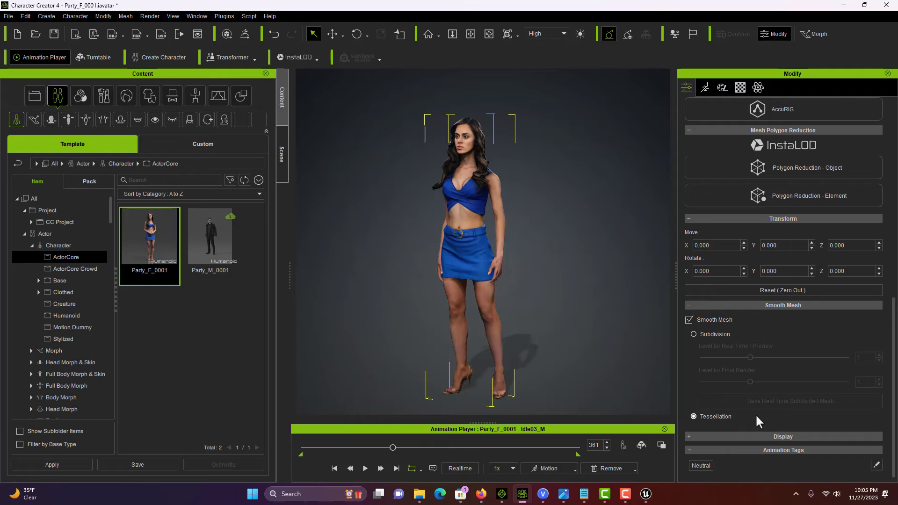
click(693, 334)
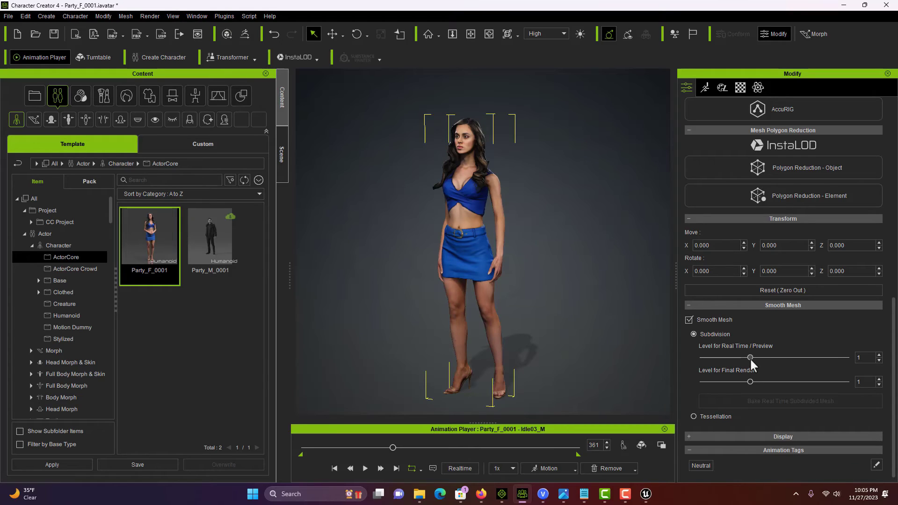
click(693, 416)
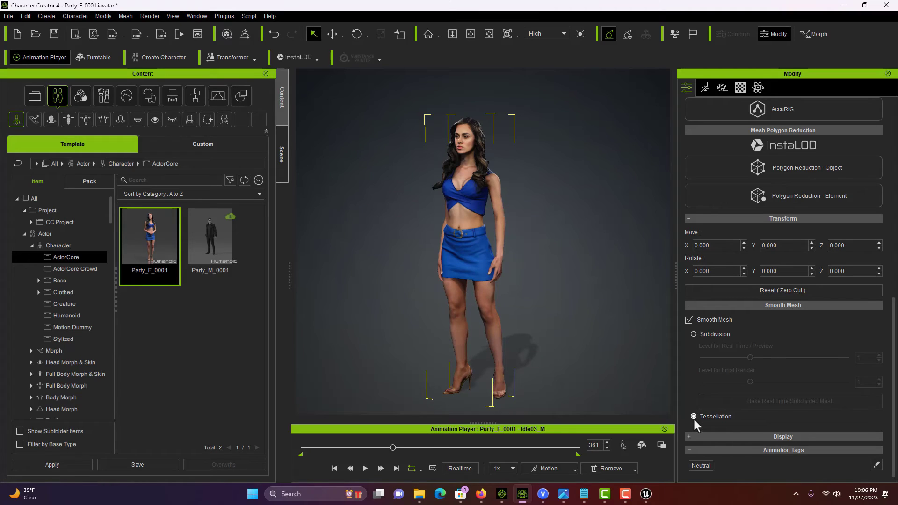
click(8, 16)
click(386, 117)
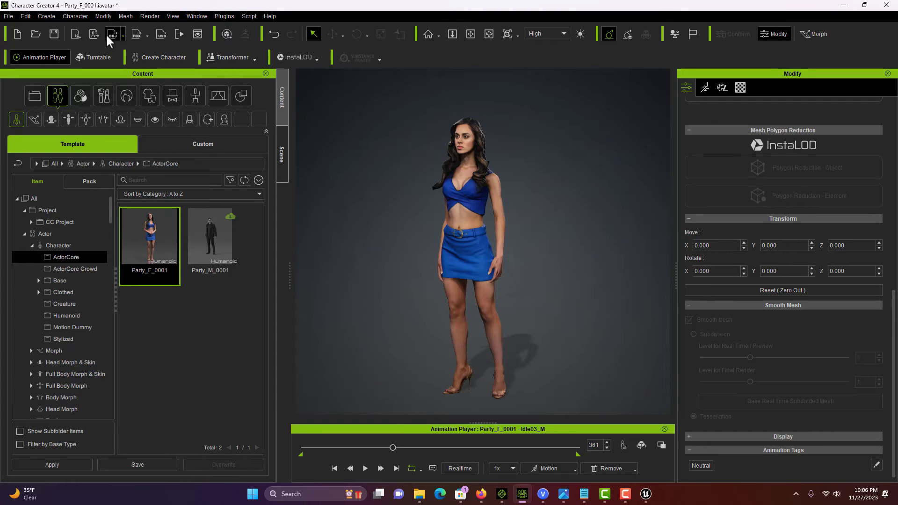
click(147, 35)
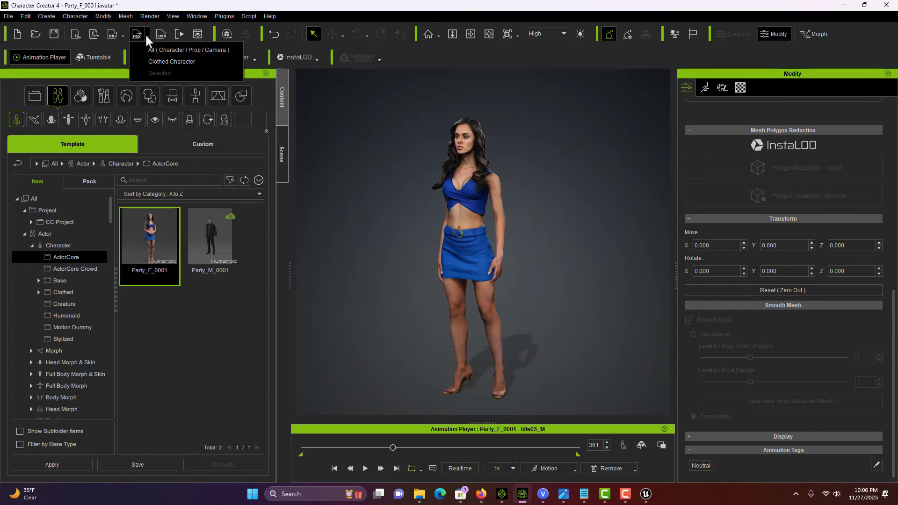
click(171, 63)
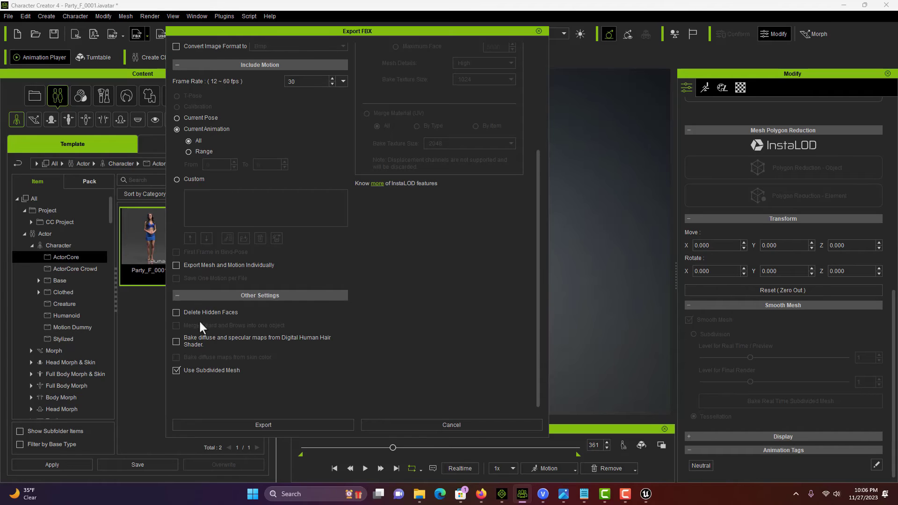
scroll(226, 365, up, 1)
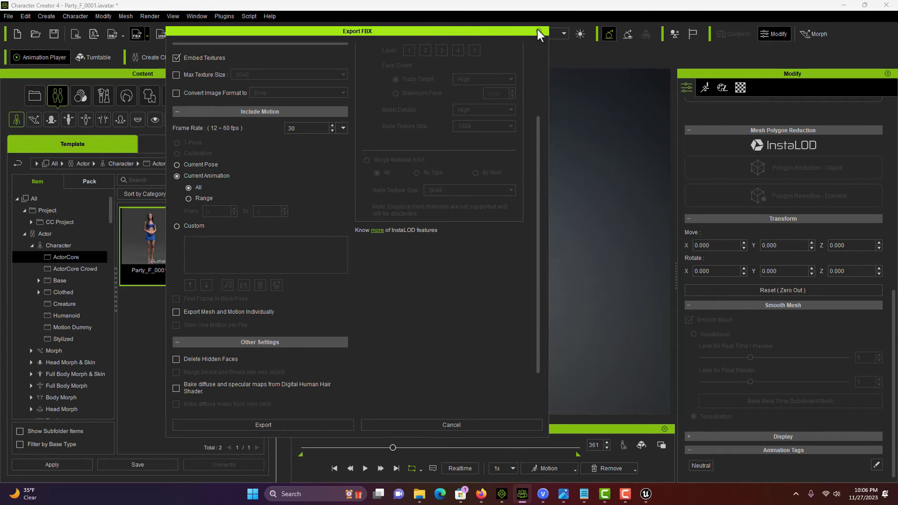
click(489, 428)
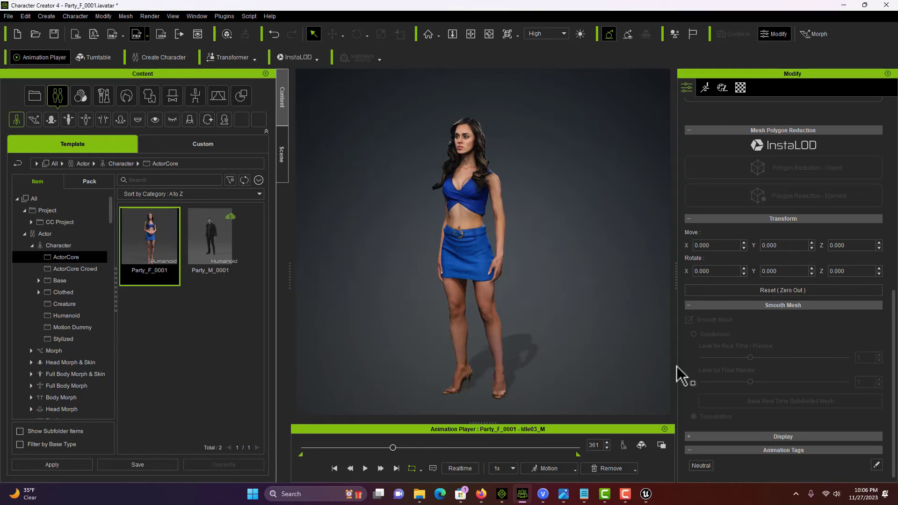
Reselect the Party_F_0001 character and set its Smooth Mesh method to Subdivision.
click(461, 210)
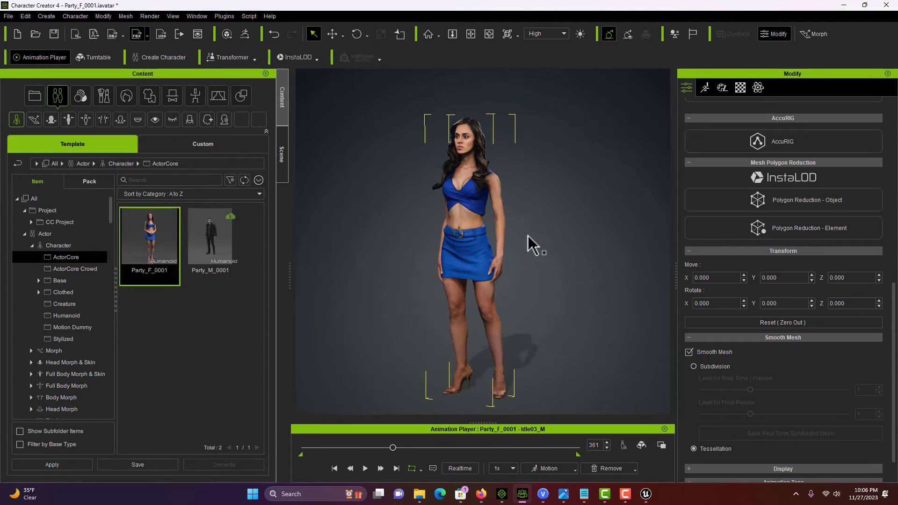
click(694, 334)
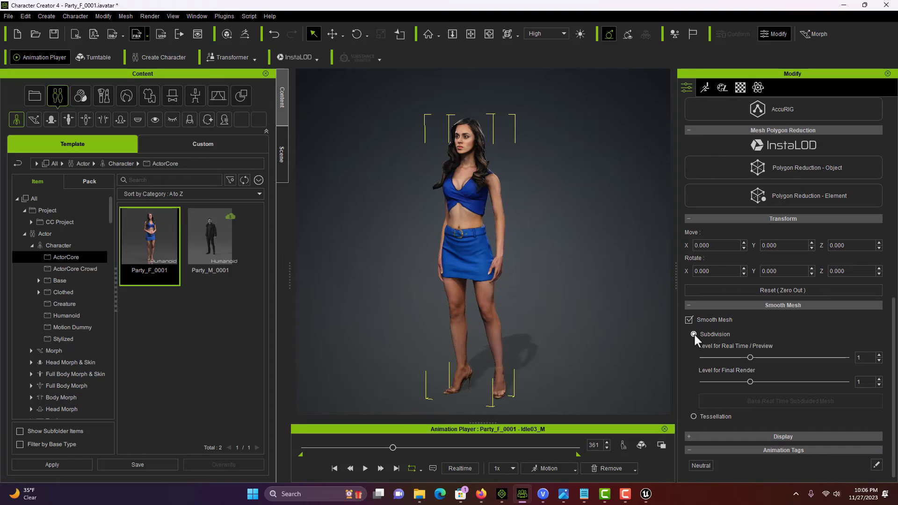
Start an FBX export of the clothed character, review its export settings and choose Unreal as the target tool preset.
click(8, 17)
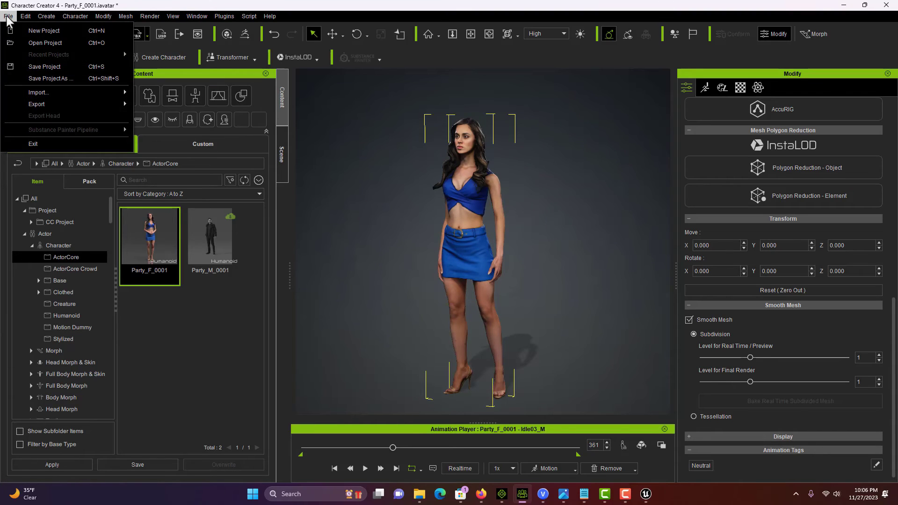
mouse_move(225, 16)
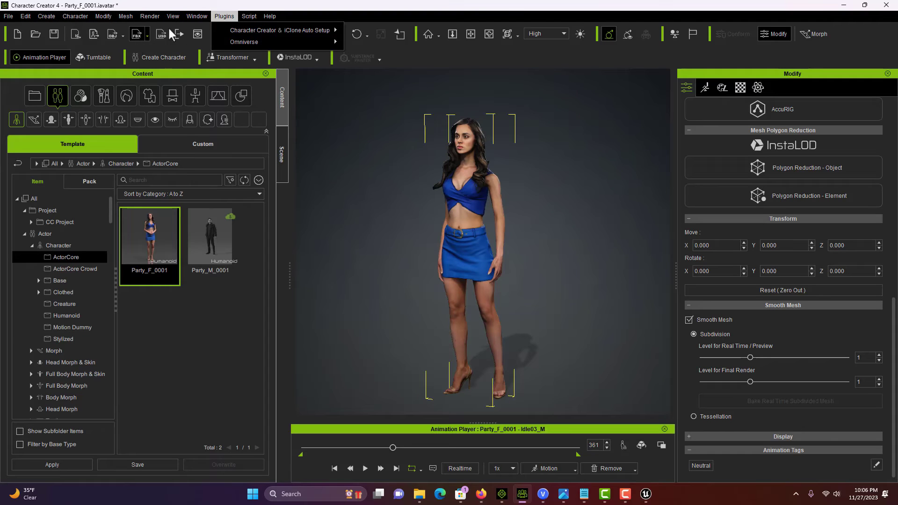
click(147, 32)
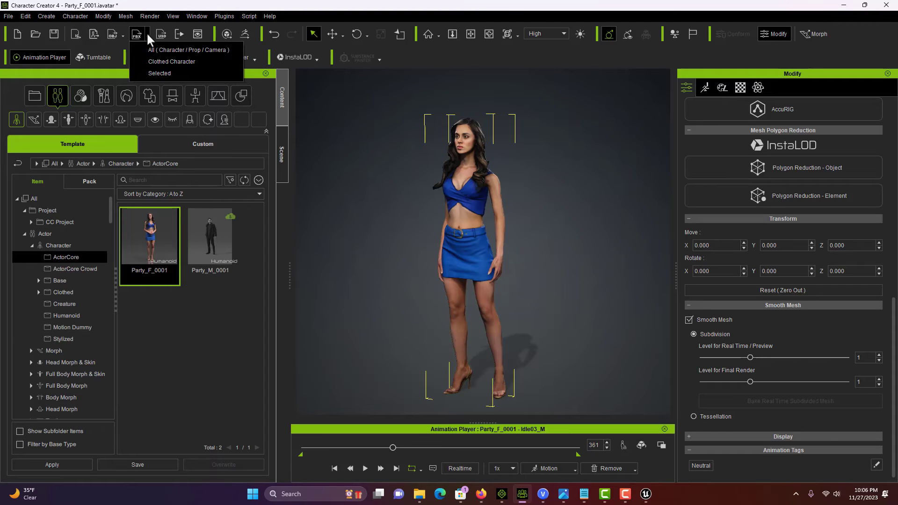
click(171, 61)
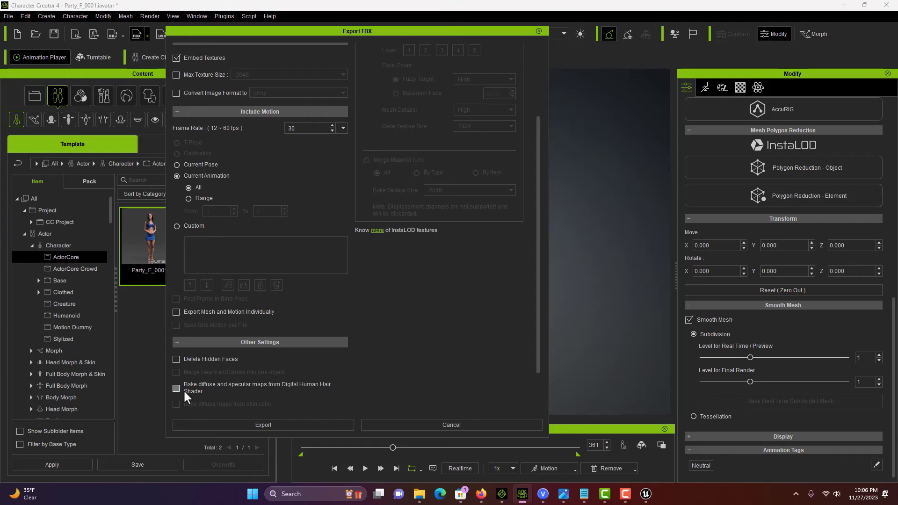
scroll(314, 397, down, 3)
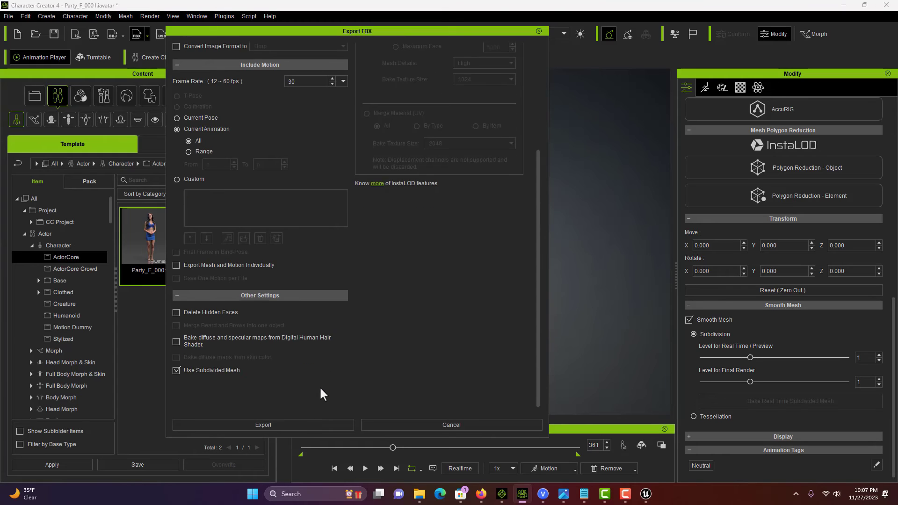
scroll(268, 364, up, 5)
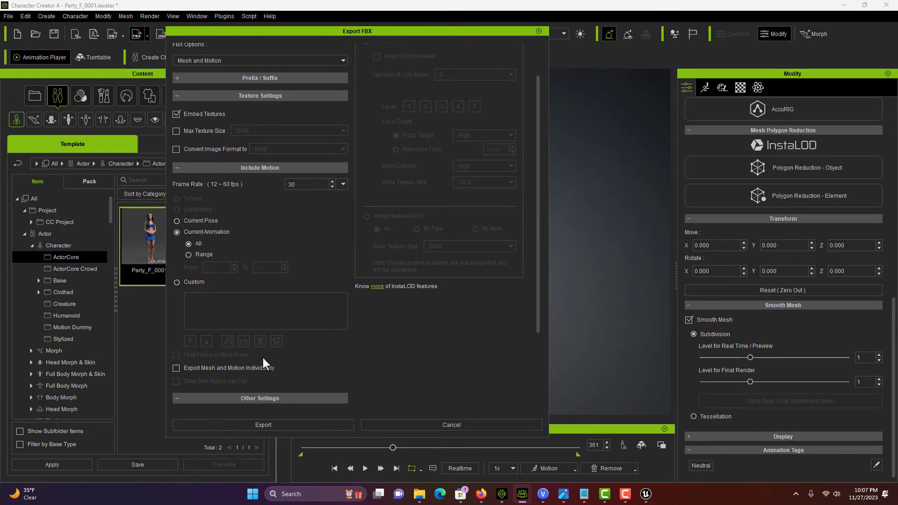
scroll(257, 323, up, 2)
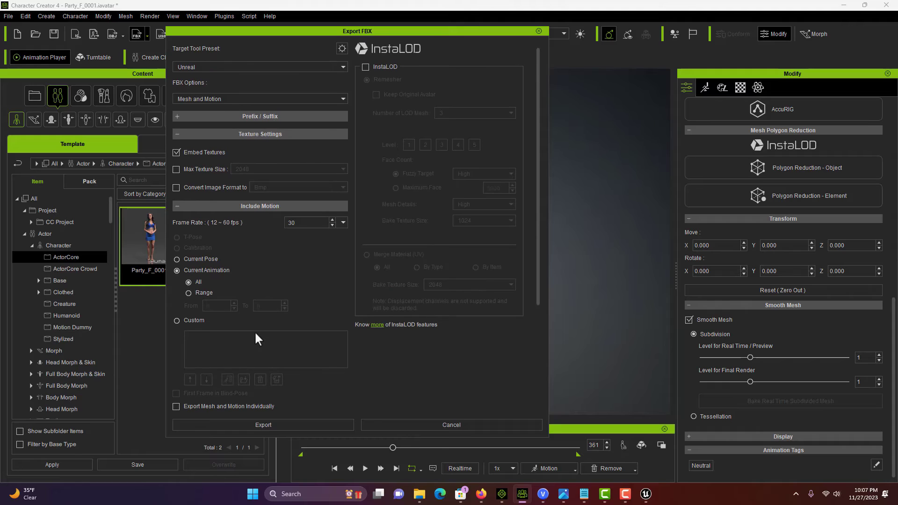
scroll(254, 331, down, 2)
scroll(254, 332, up, 2)
click(337, 69)
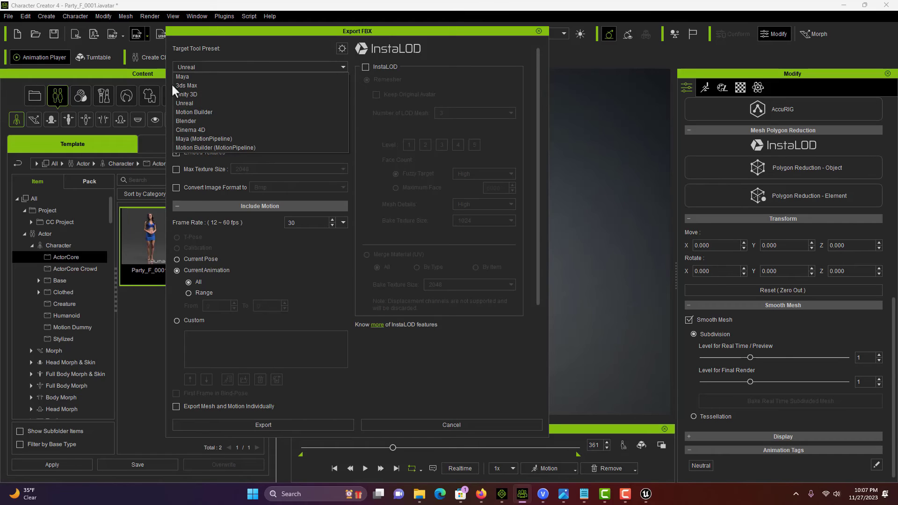
click(198, 100)
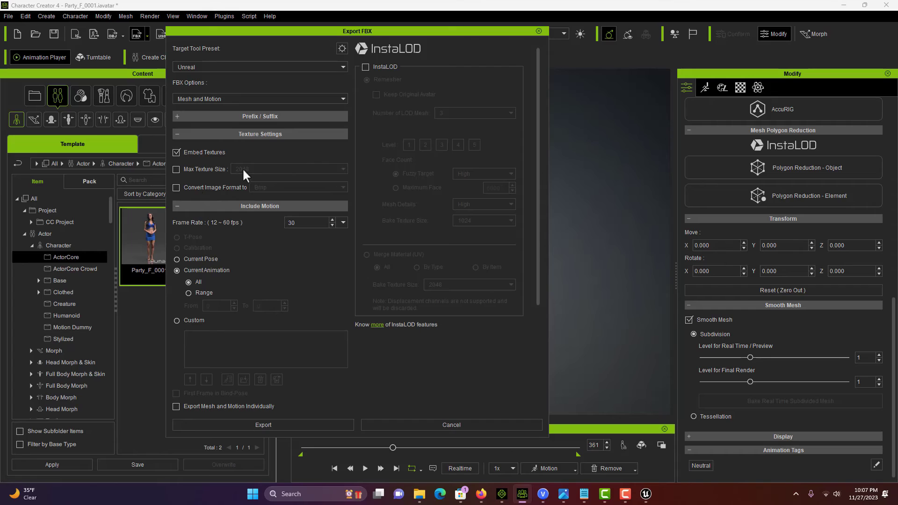
Check the remaining FBX settings with Use Subdivided Mesh enabled, then export the character to the Desktop as test.
scroll(258, 170, down, 1)
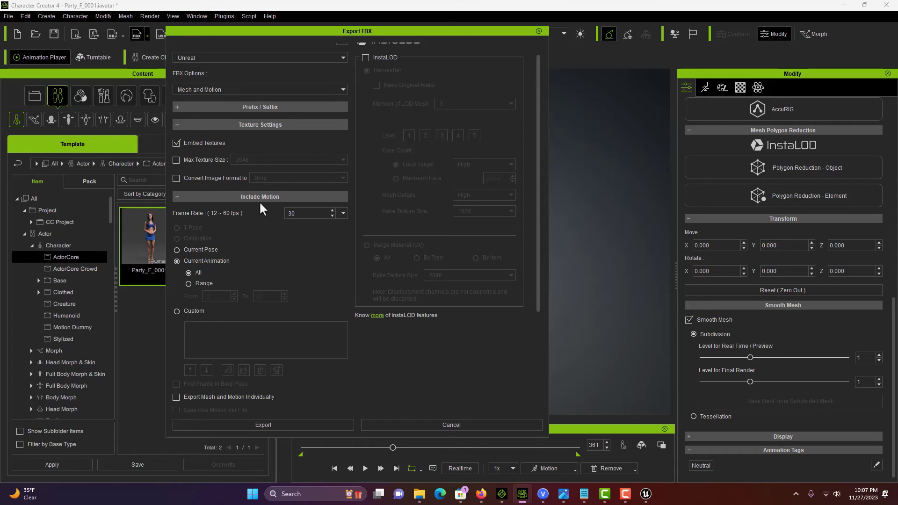
scroll(229, 364, down, 5)
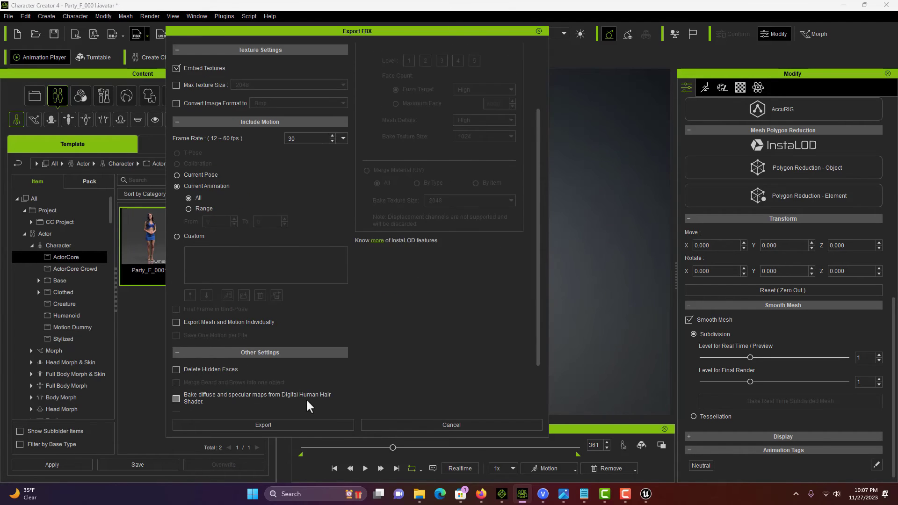
scroll(306, 397, down, 3)
click(262, 424)
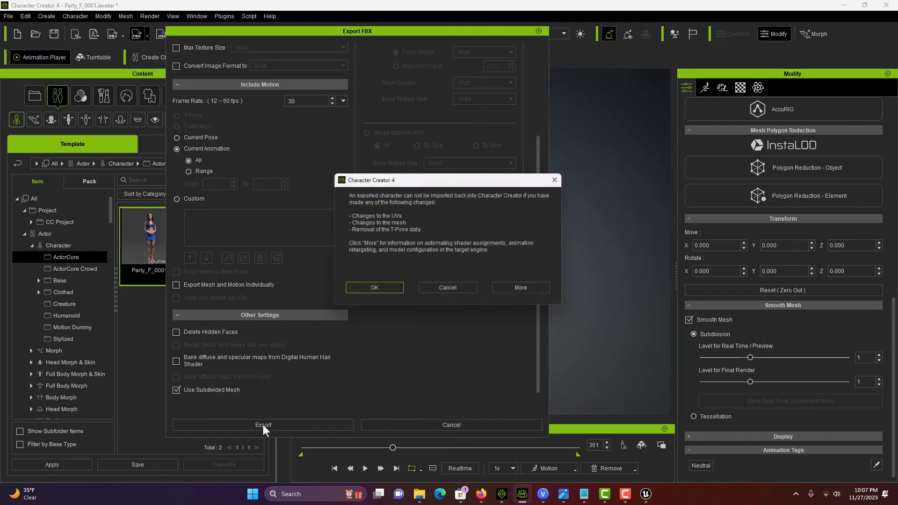
click(376, 286)
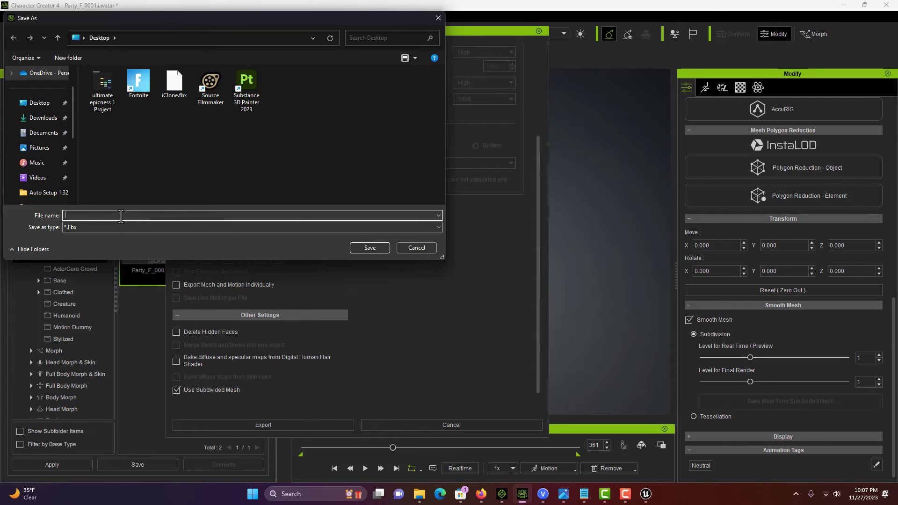
text(test)
click(368, 248)
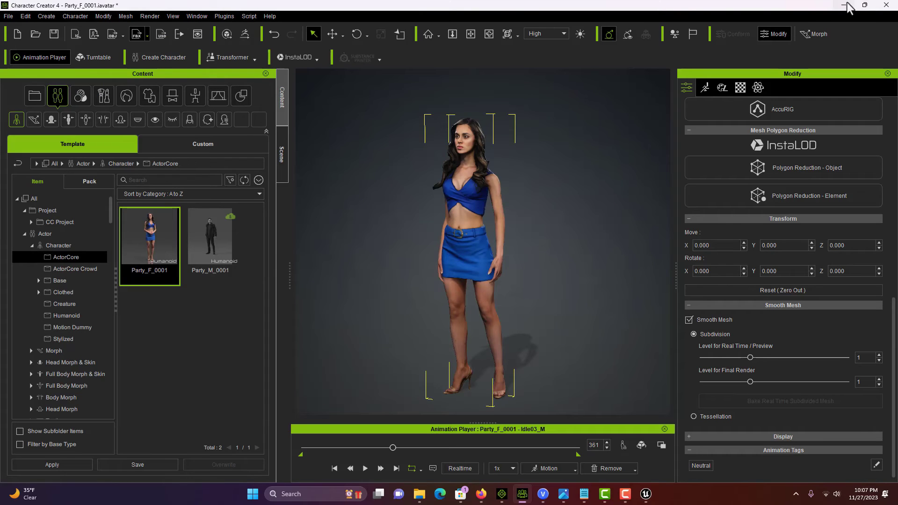
Switch to the MyProject window in Unreal Editor and start importing test.Fbx from the Desktop into the Content folder.
mouse_move(645, 498)
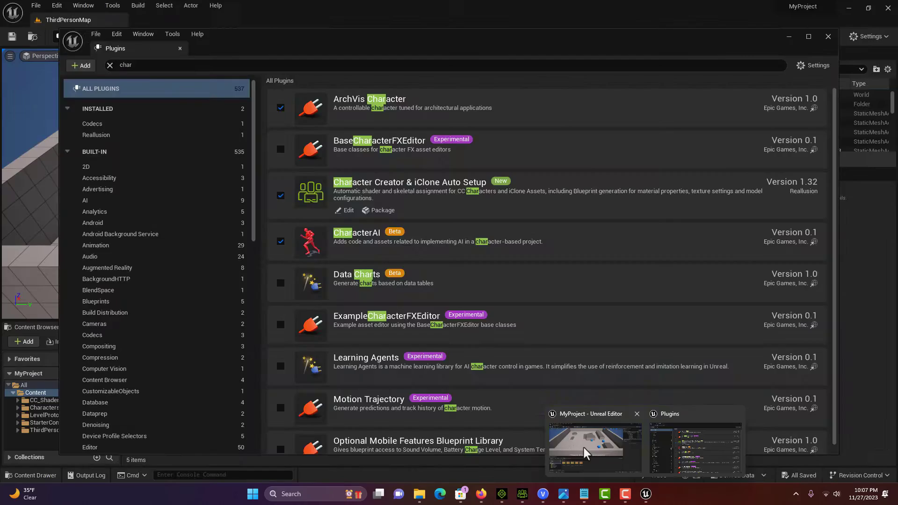
click(587, 450)
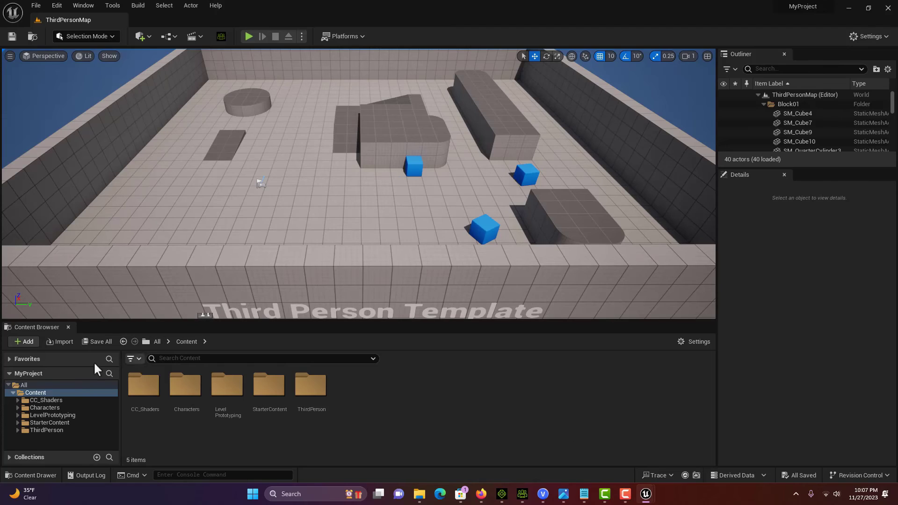
click(21, 340)
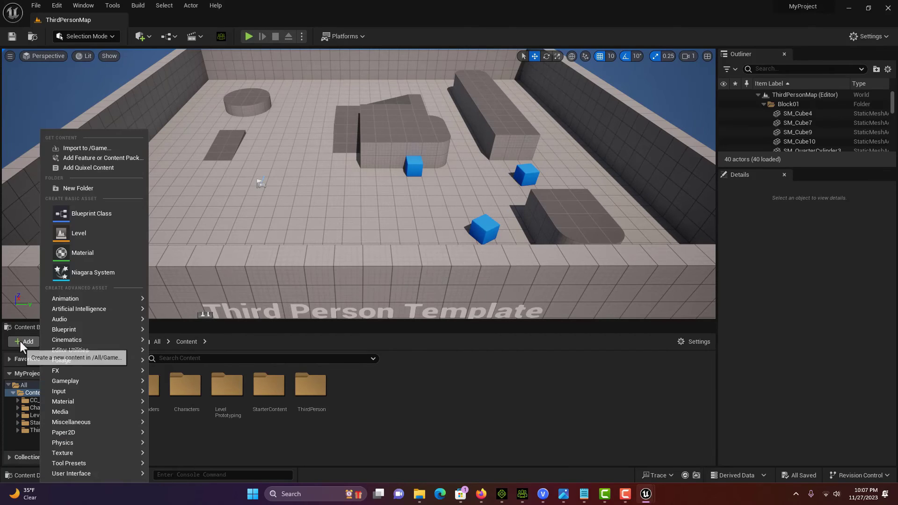
click(110, 146)
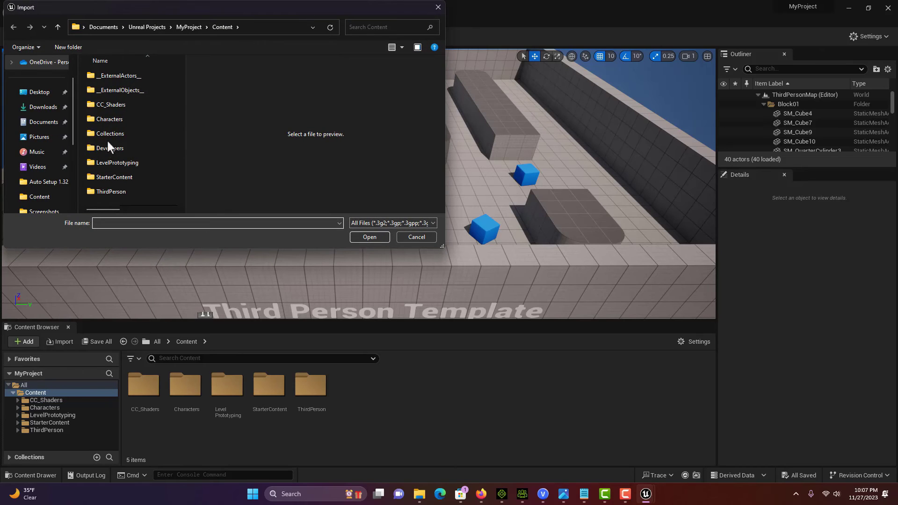
click(43, 93)
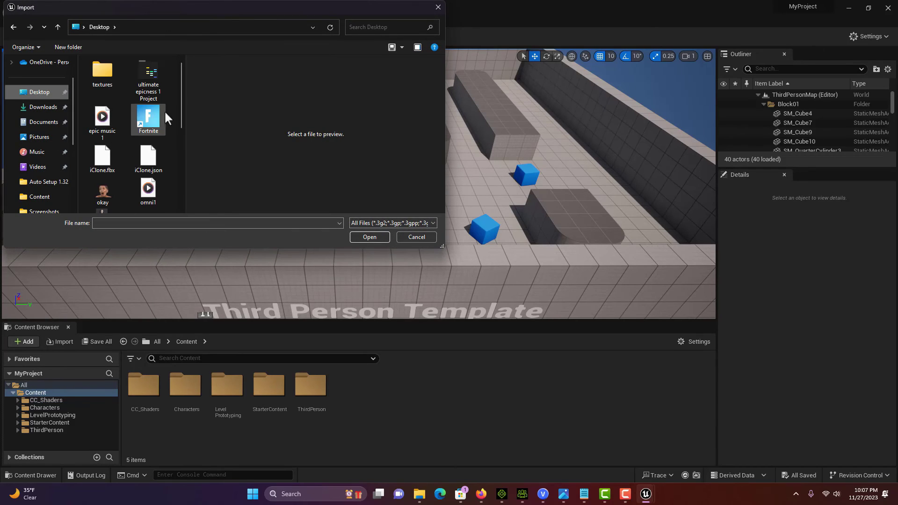
scroll(140, 140, down, 5)
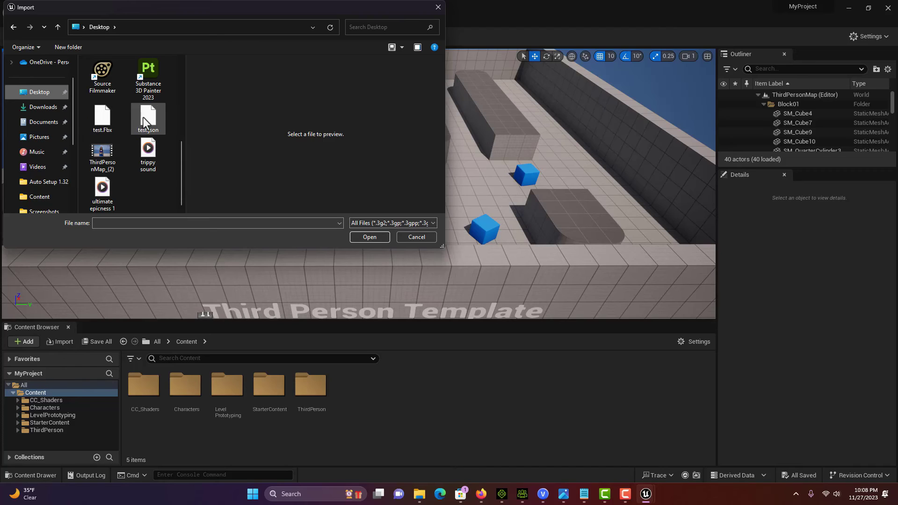
click(102, 117)
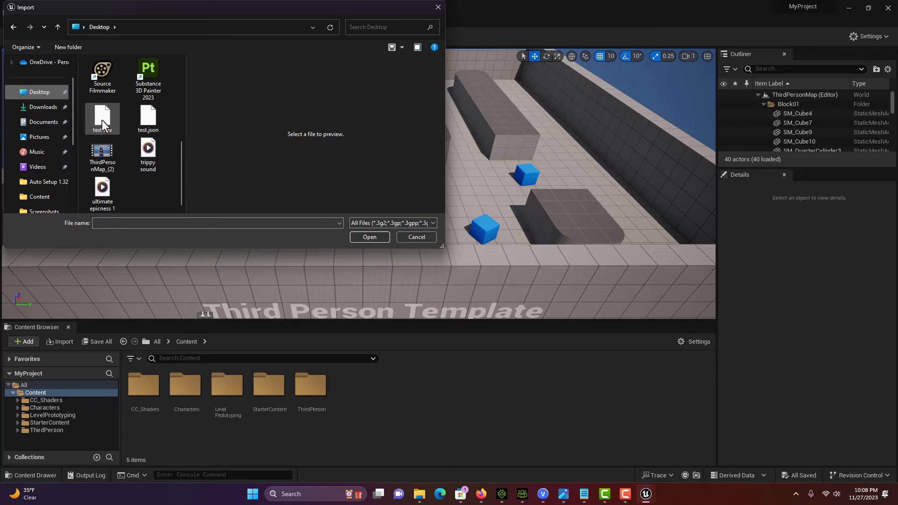
click(381, 237)
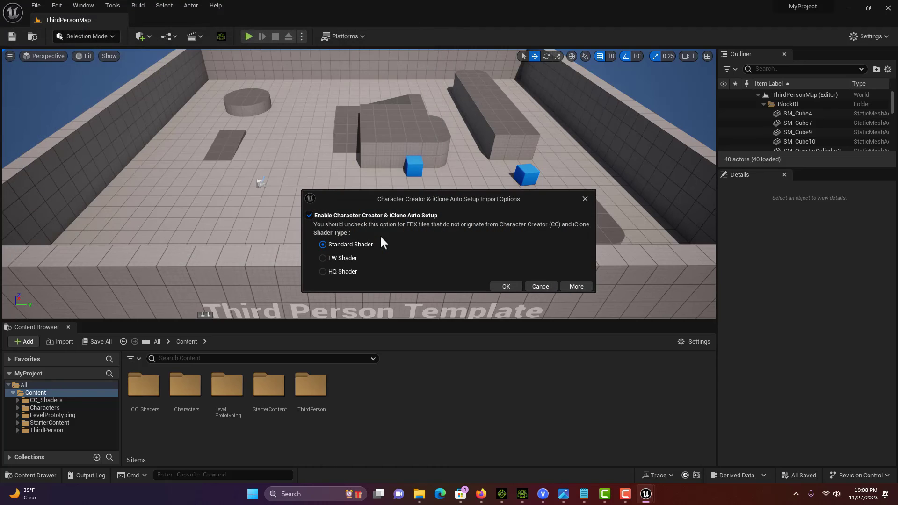
Choose HQ Shader as the Auto Setup shader type and proceed to the FBX import options.
click(322, 272)
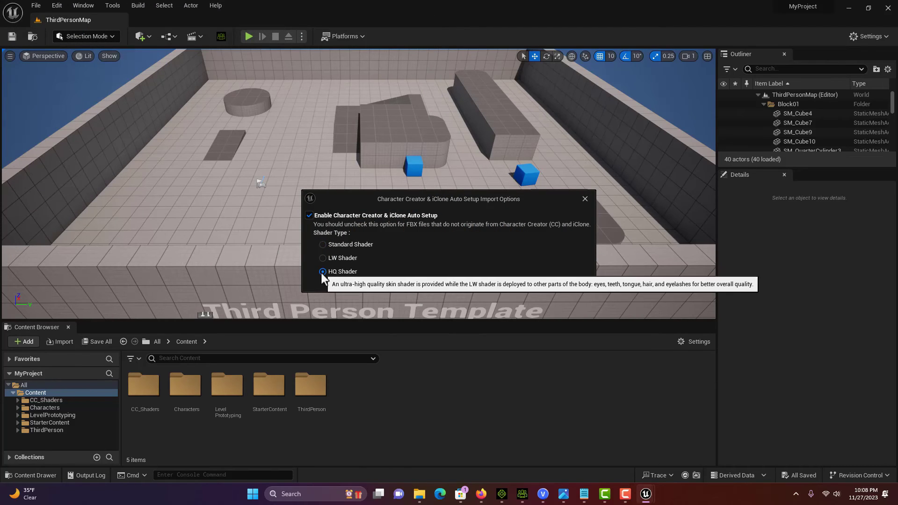
click(502, 283)
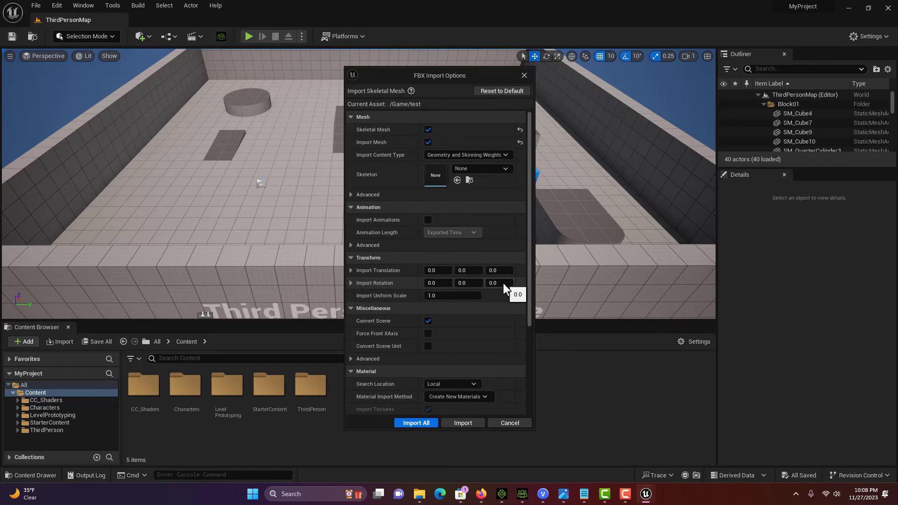
In the FBX import options, enable Use T0 As Ref Pose and Import Animations.
click(350, 194)
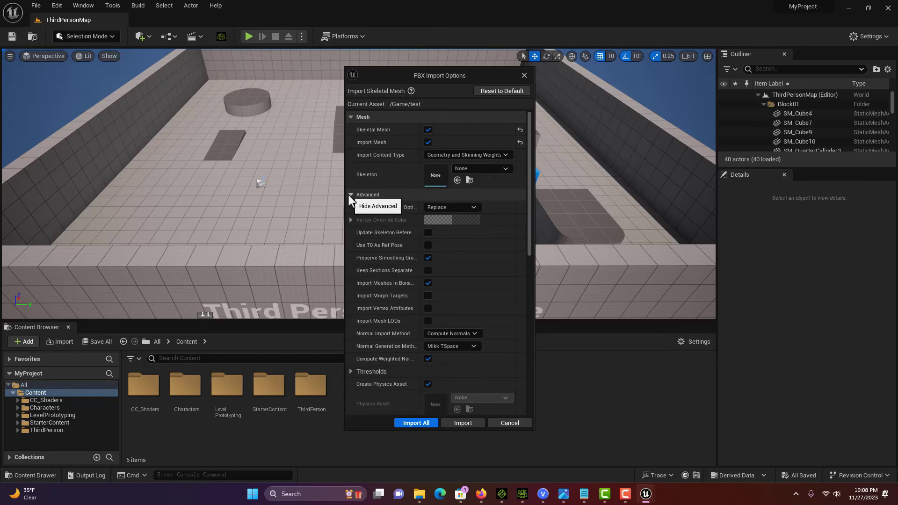
click(428, 245)
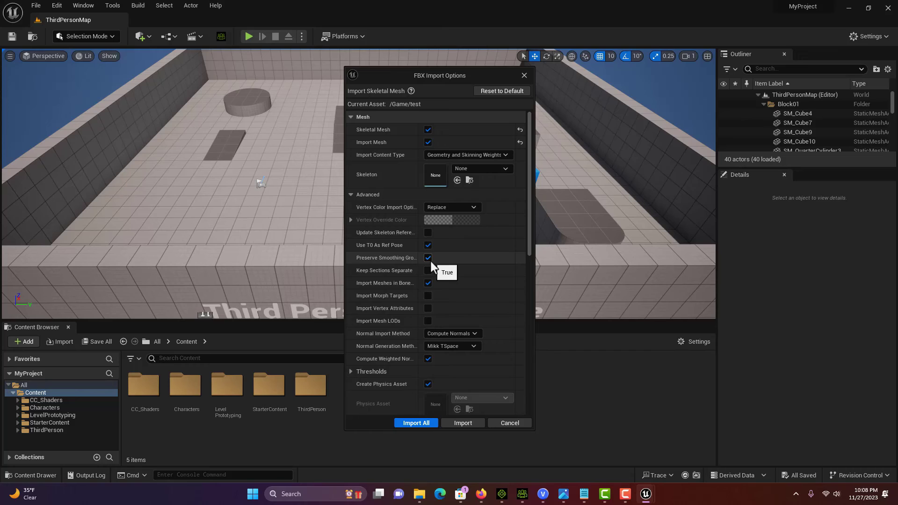
scroll(435, 253, down, 5)
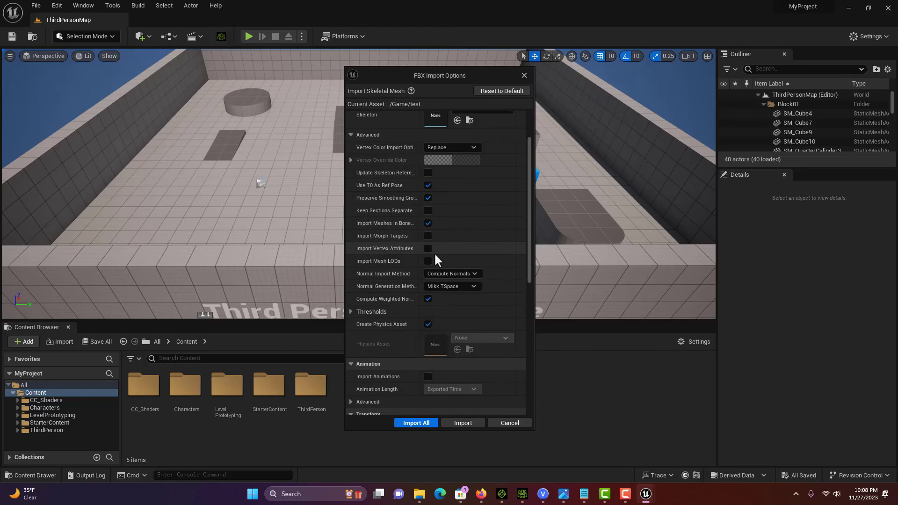
click(428, 317)
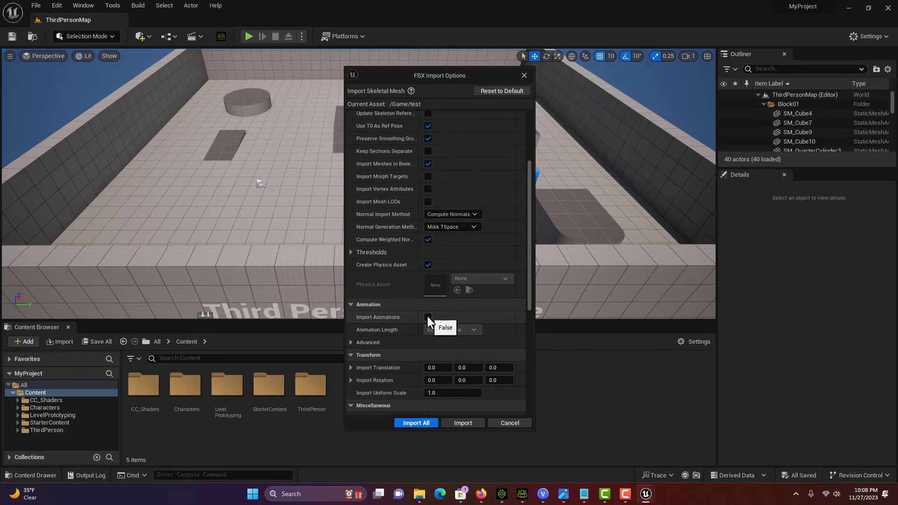
mouse_move(511, 501)
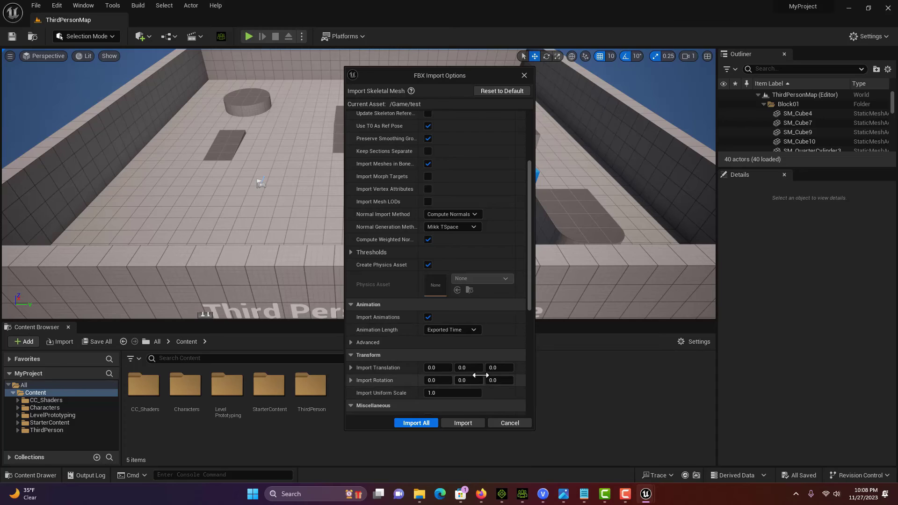
Check the remaining FBX import options, import all of the test.Fbx content and close the Message Log.
scroll(461, 367, down, 4)
scroll(461, 367, down, 6)
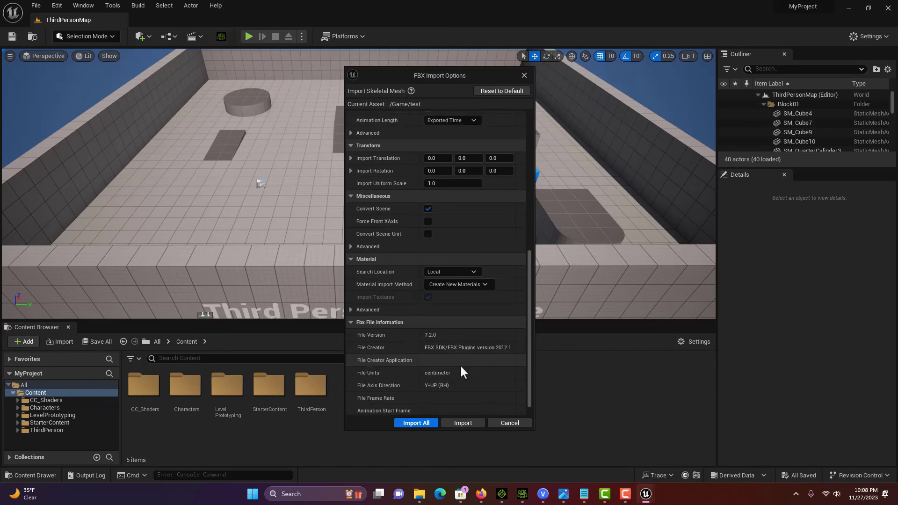
click(424, 424)
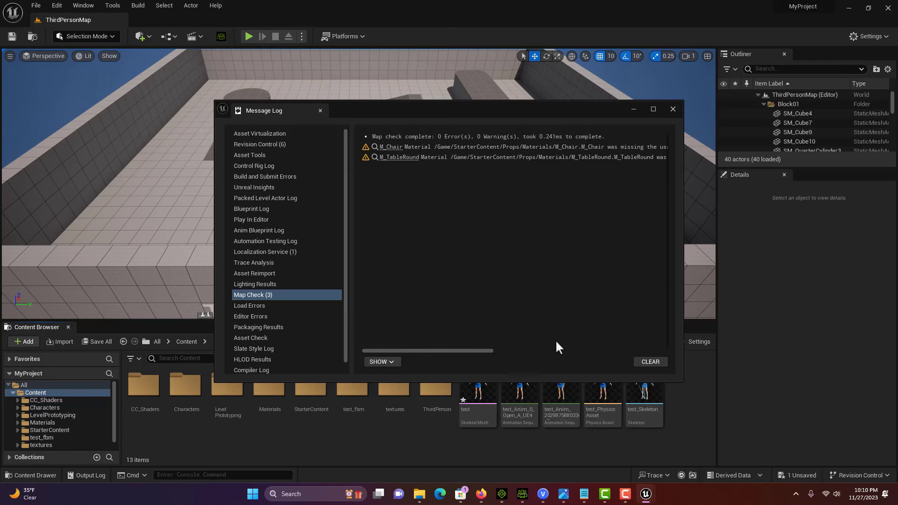
drag(438, 349, 445, 322)
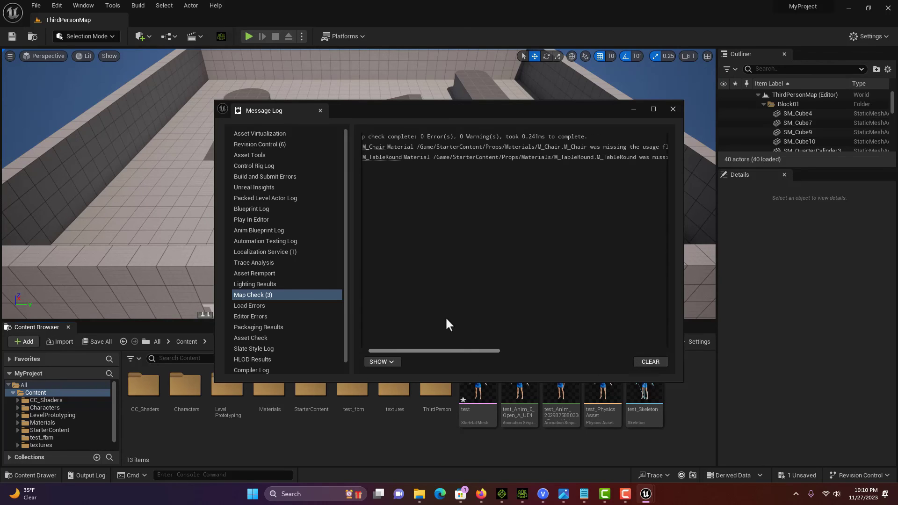
click(673, 109)
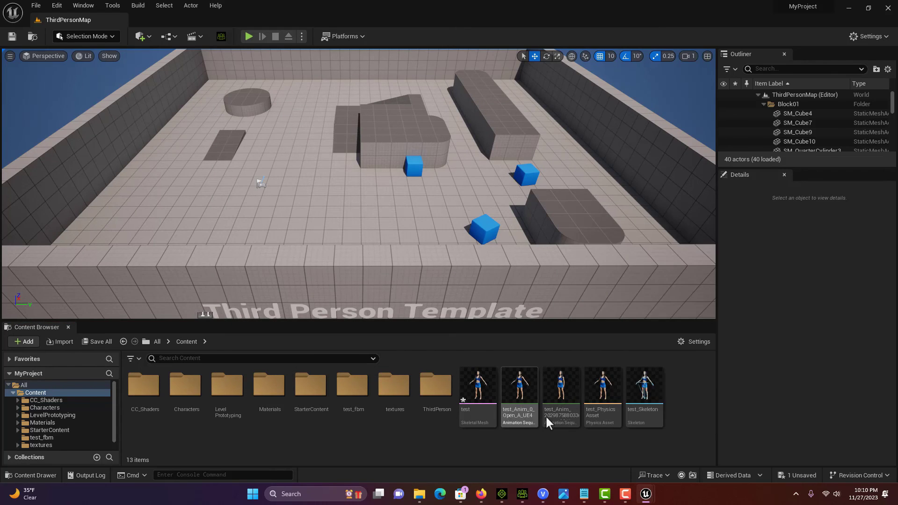
Place the imported TempMotion animation sequence in the level on the open floor and frame the character.
mouse_move(573, 393)
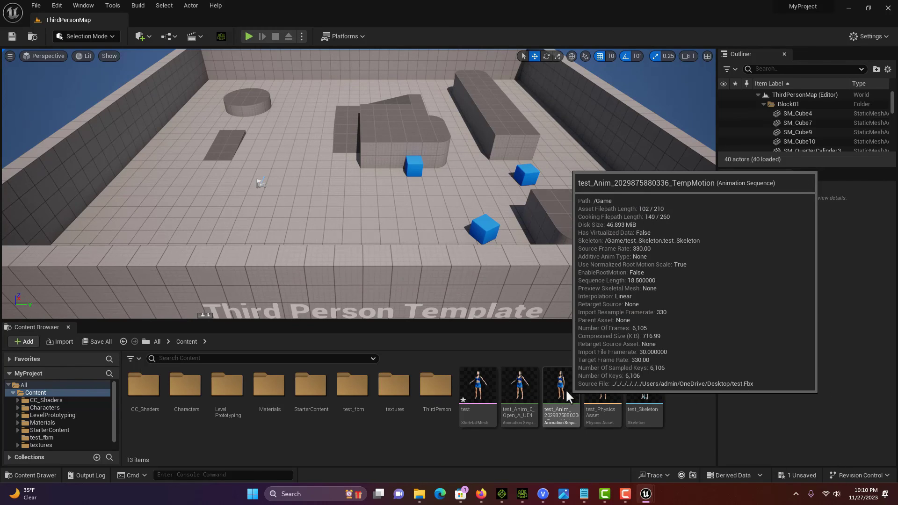
drag(566, 389, 324, 205)
key(f)
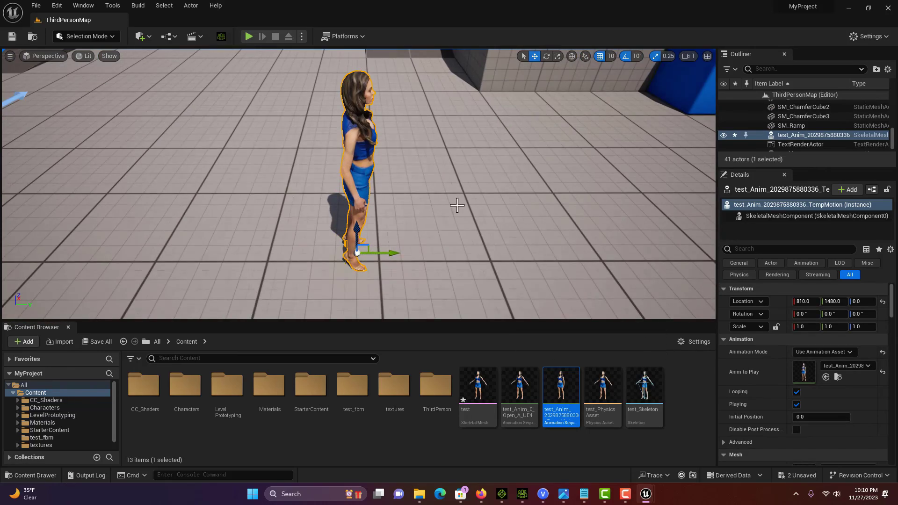
right_drag(457, 205, 461, 206)
key(f)
scroll(457, 192, up, 1)
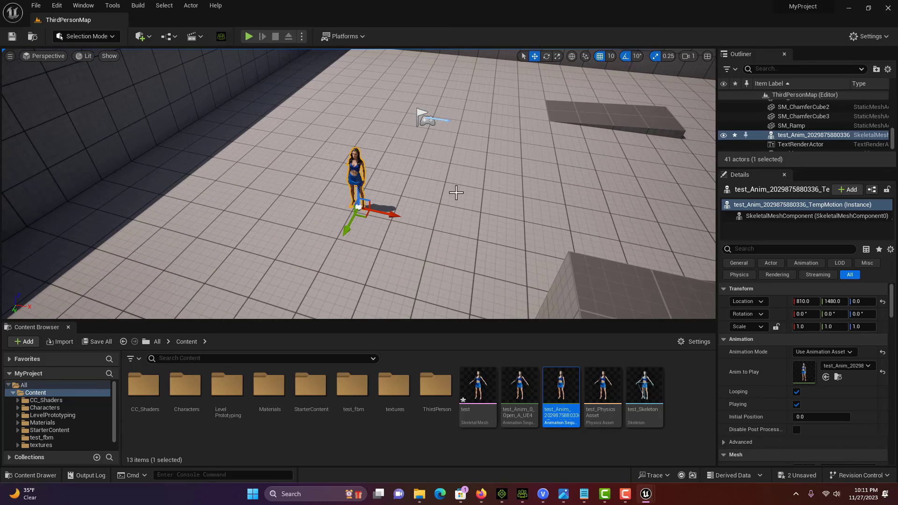
Play the level to view the character's animation beside the mannequin, and stop the session.
right_drag(456, 193, 446, 178)
click(248, 36)
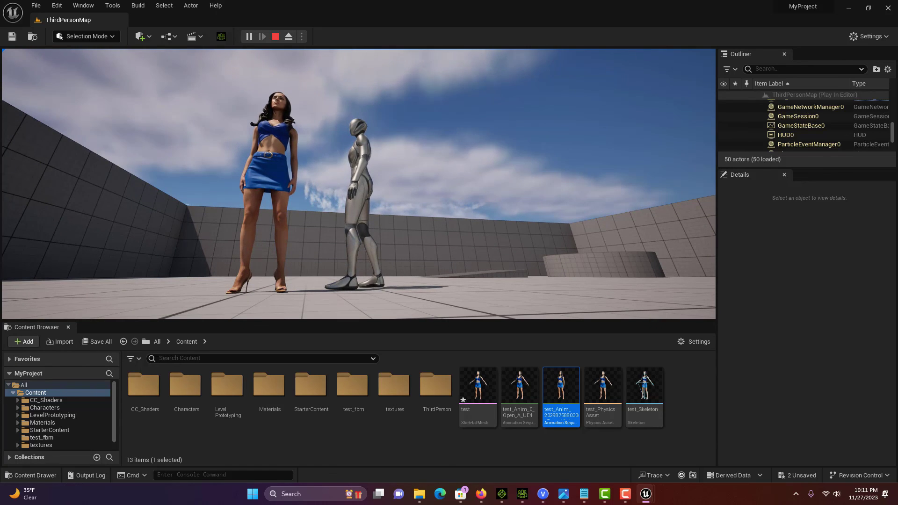
key(Escape)
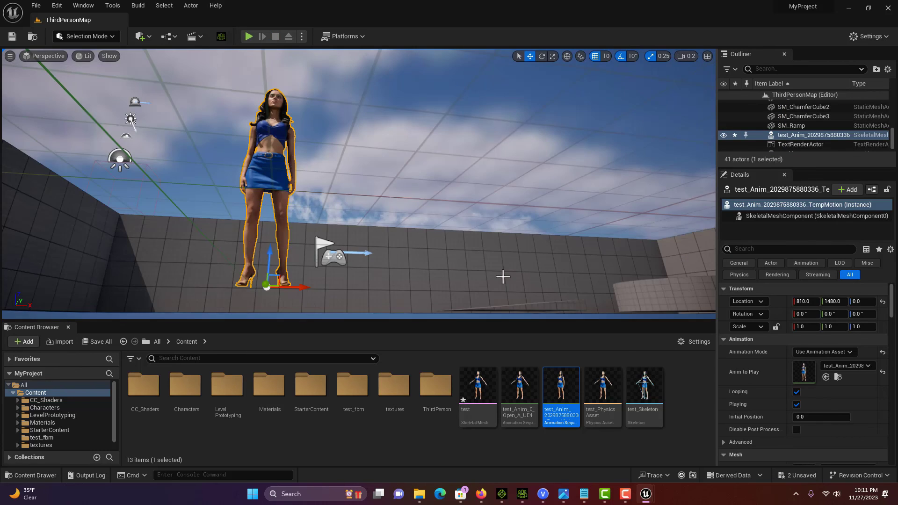
Create a Level Sequence in the Content folder and open it in Sequencer.
scroll(499, 261, up, 3)
right_drag(499, 261, 499, 239)
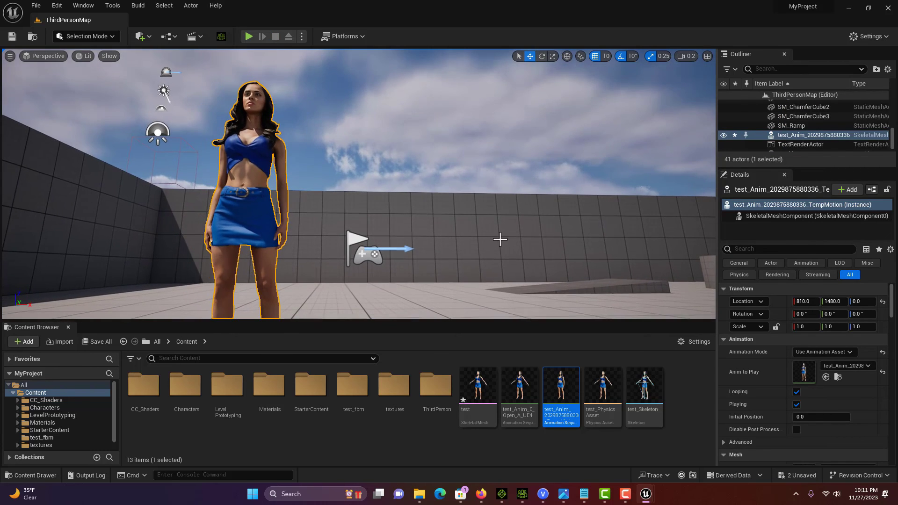
right_click(310, 440)
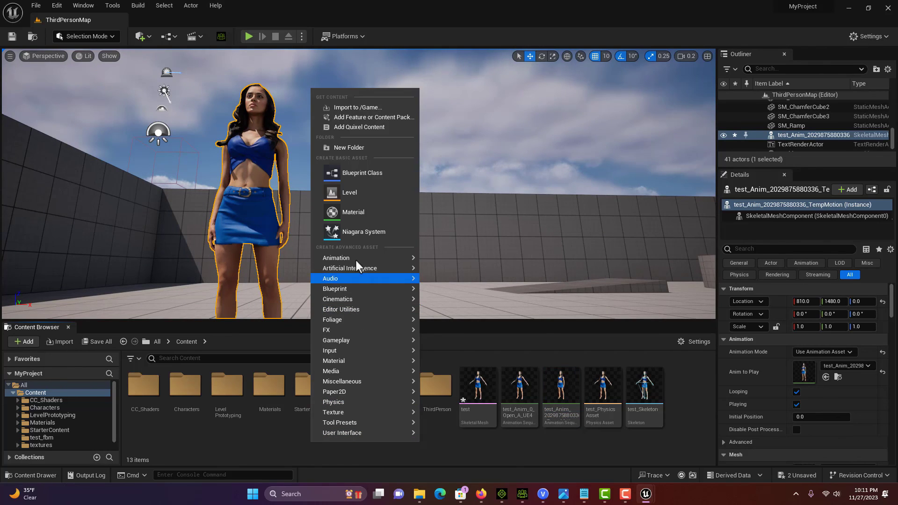
mouse_move(352, 301)
click(472, 326)
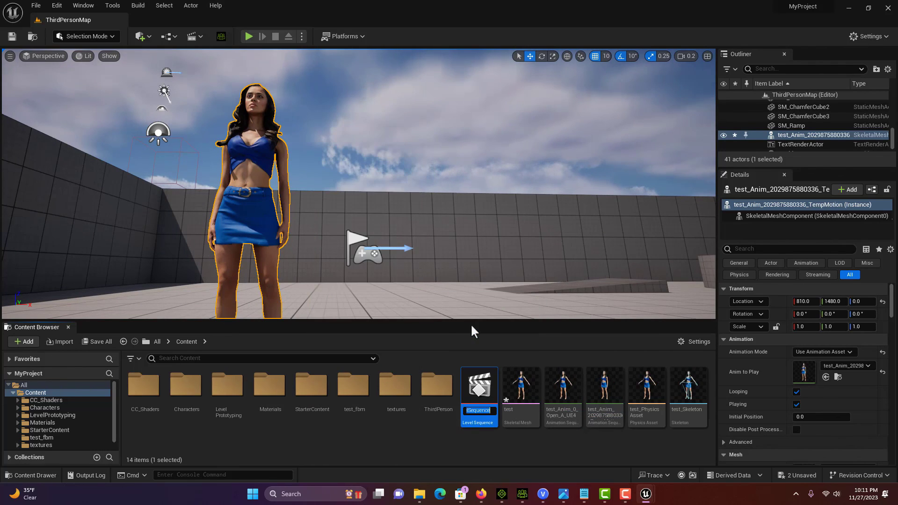
double_click(478, 397)
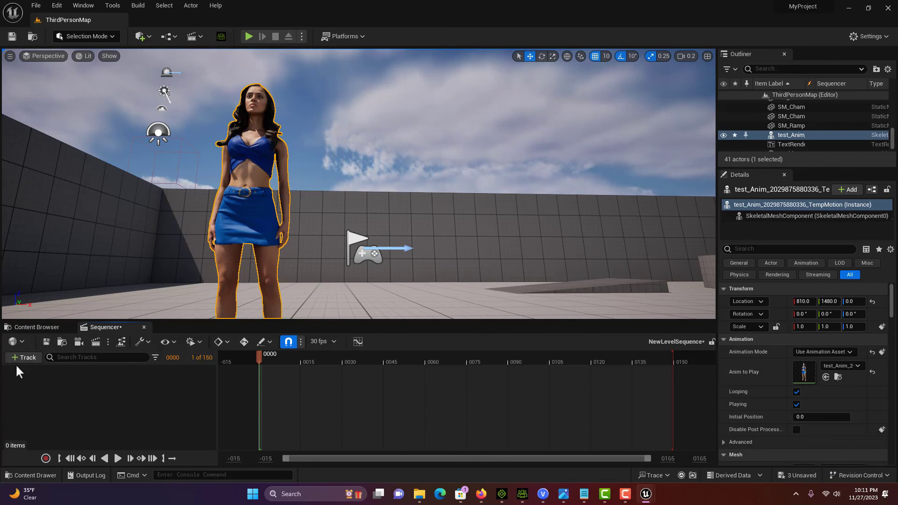
Add the placed TempMotion character to the sequence and assign the TempMotion animation to its Animation track.
click(29, 354)
mouse_move(74, 204)
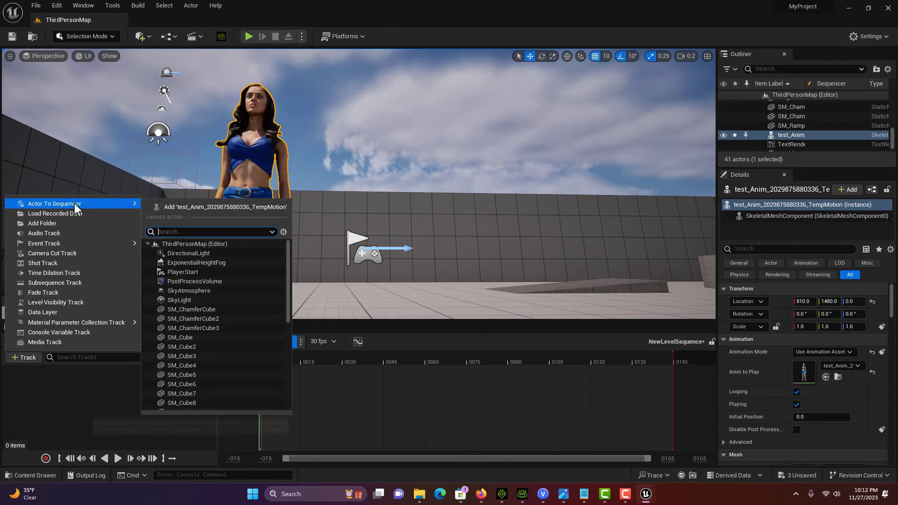
click(199, 207)
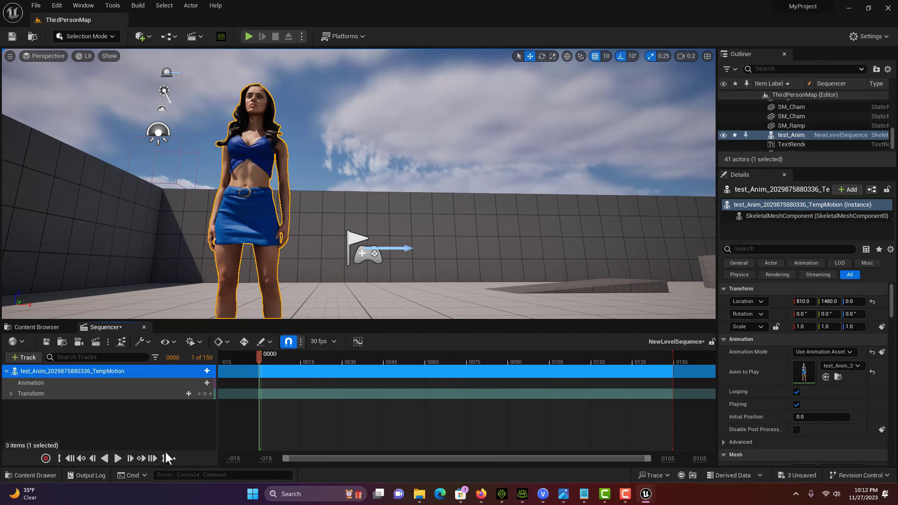
click(208, 382)
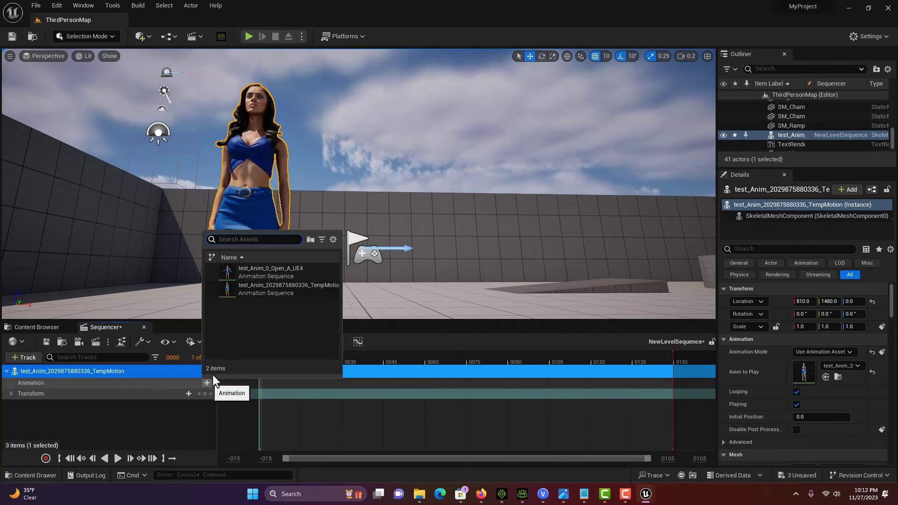
click(256, 291)
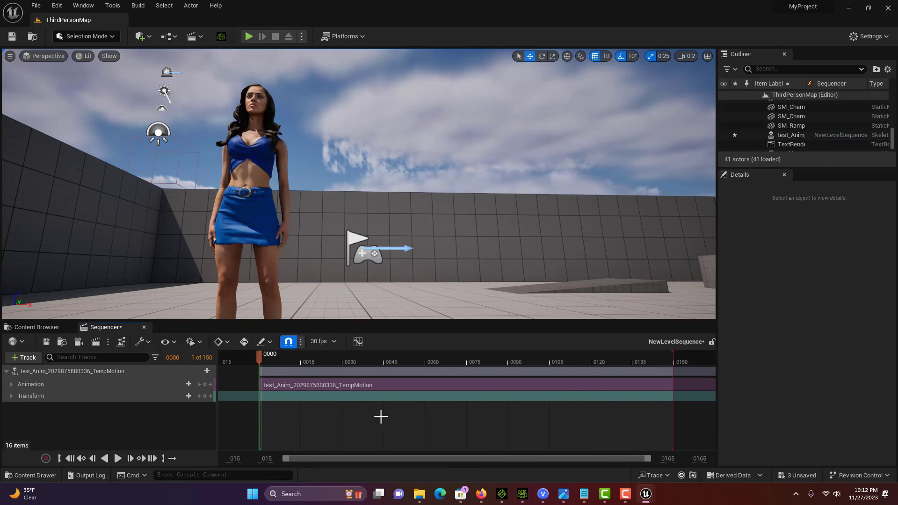